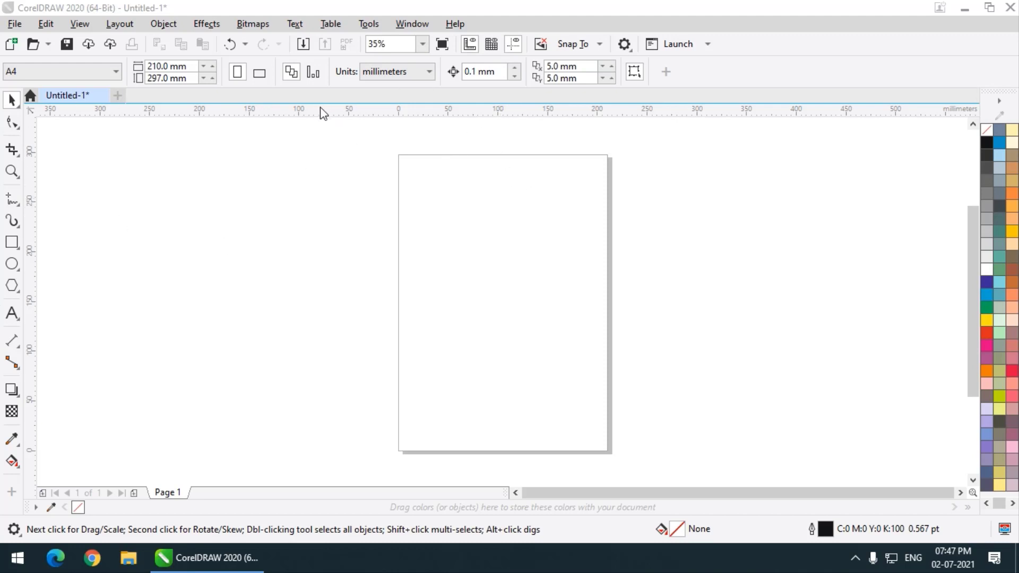
pyautogui.rightClick(781, 64)
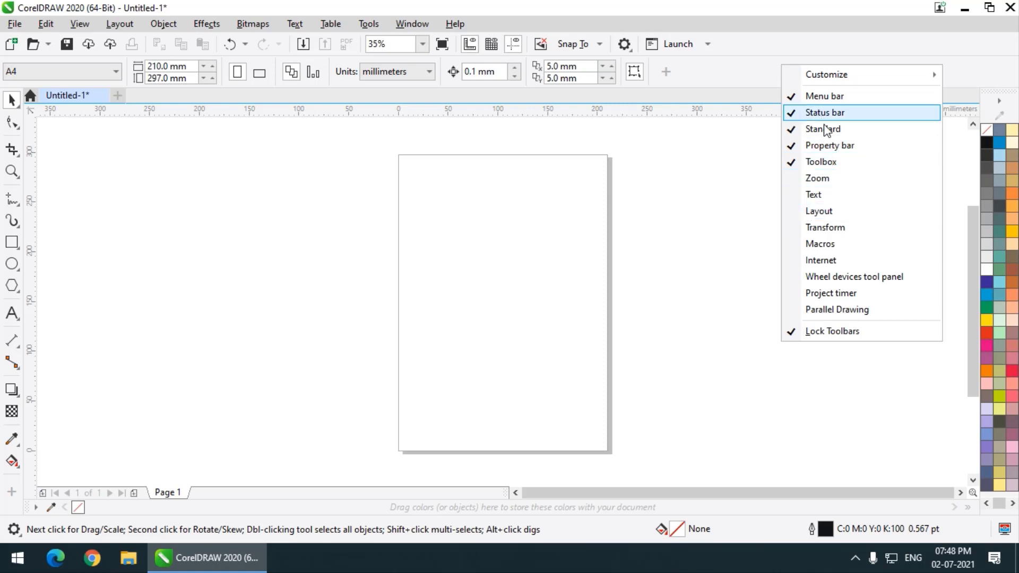
pyautogui.click(664, 178)
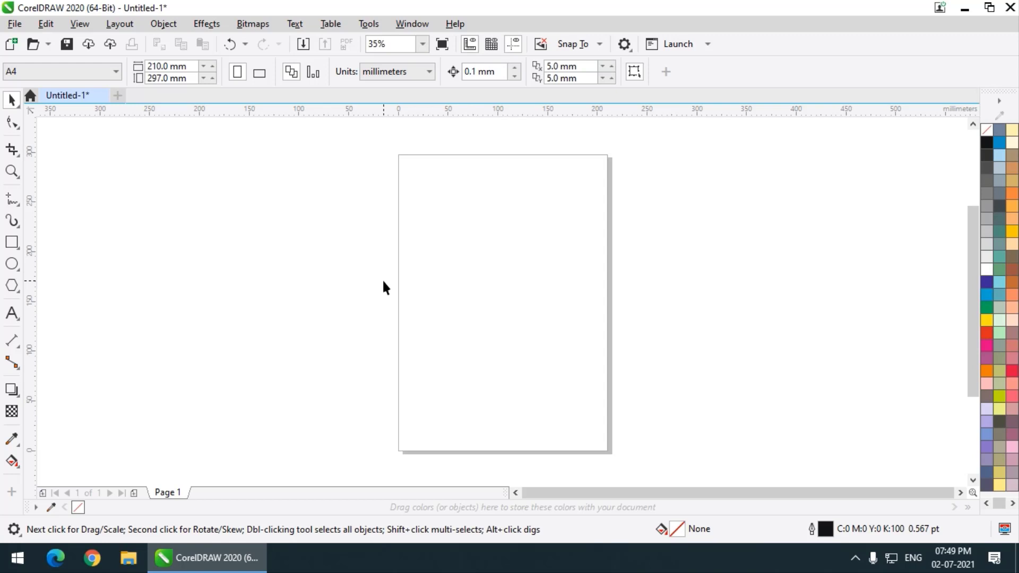
# Draw a rectangle about 268 by 178 mm overlapping the page's left edge and shift it slightly
pyautogui.click(12, 243)
pyautogui.moveTo(228, 202); pyautogui.dragTo(496, 380)
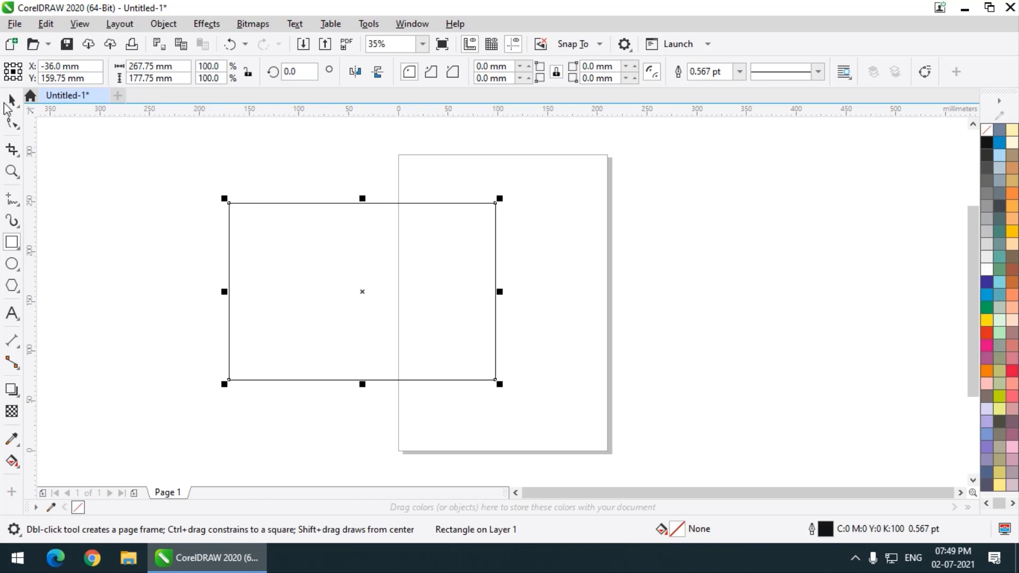
pyautogui.click(7, 105)
pyautogui.moveTo(382, 288)
pyautogui.mouseDown()
pyautogui.moveTo(461, 277)
pyautogui.moveTo(389, 270)
pyautogui.mouseUp()
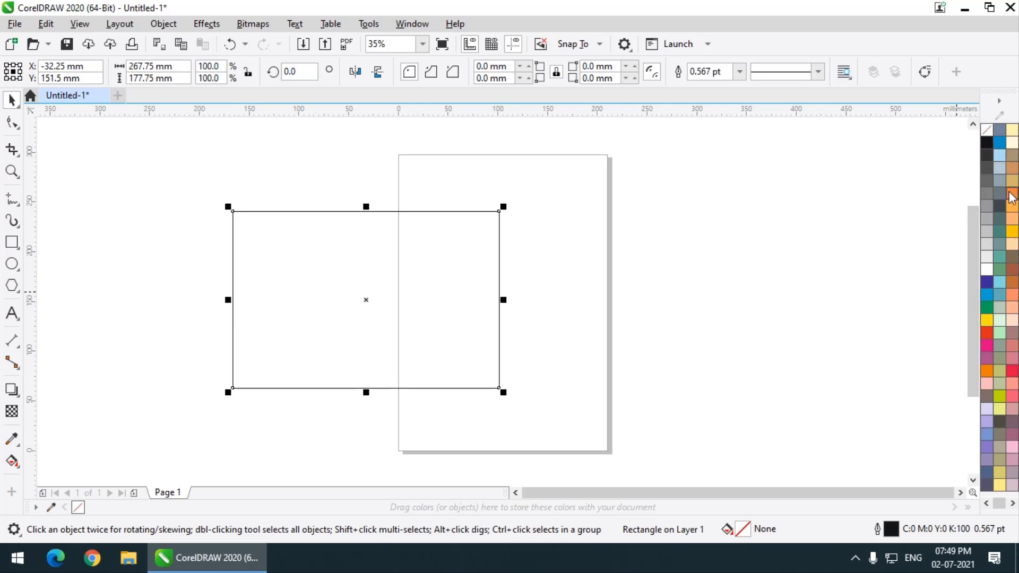
# Reduce the color palette to 1 row of swatches and restore it to 3 rows
pyautogui.click(1000, 103)
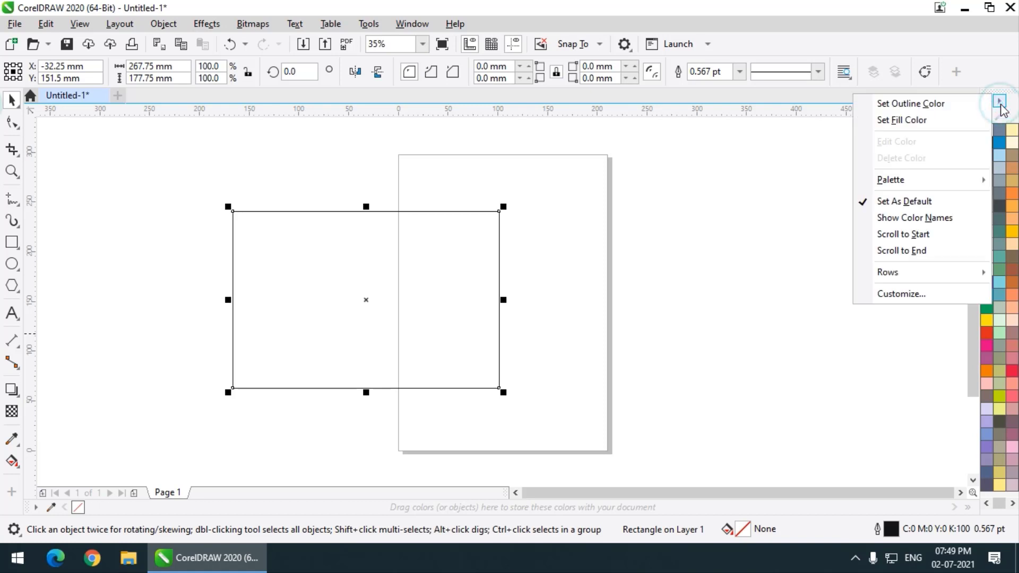
pyautogui.moveTo(943, 284)
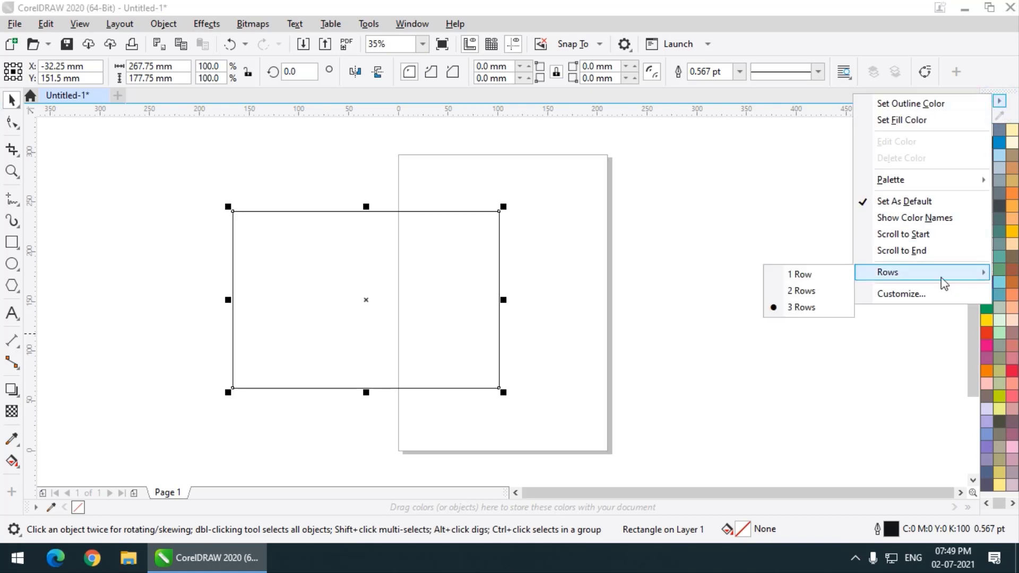
pyautogui.click(802, 275)
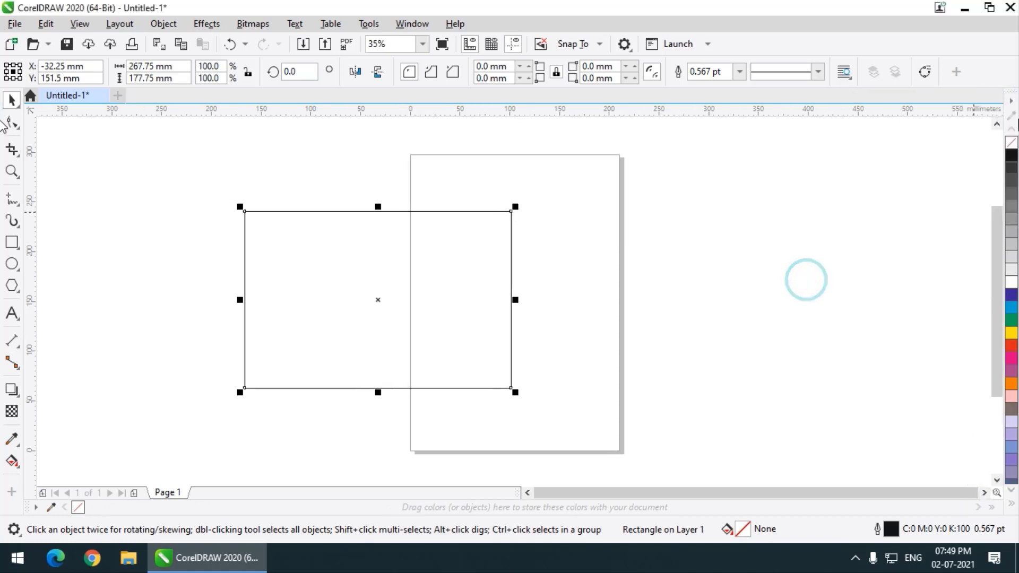
pyautogui.click(1010, 101)
pyautogui.moveTo(902, 274)
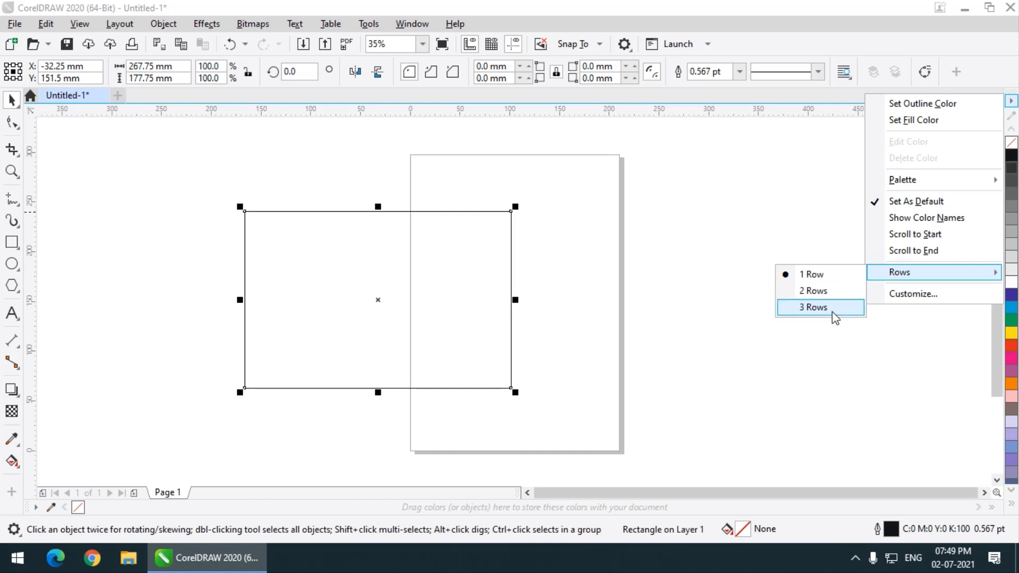
pyautogui.click(817, 307)
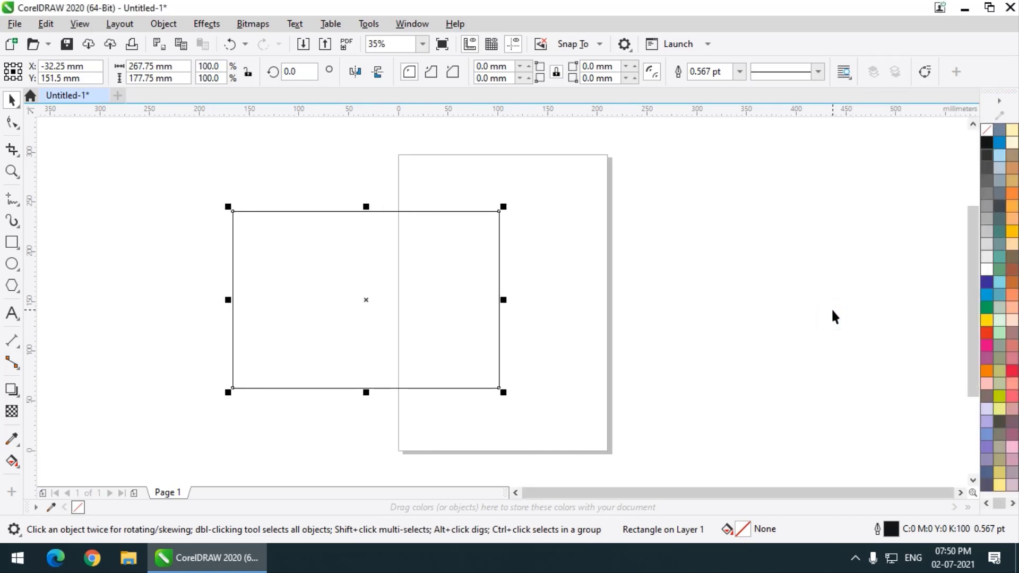
# Fill the rectangle orange after trying neon red, and reposition it further onto the page
pyautogui.moveTo(425, 316); pyautogui.dragTo(449, 290)
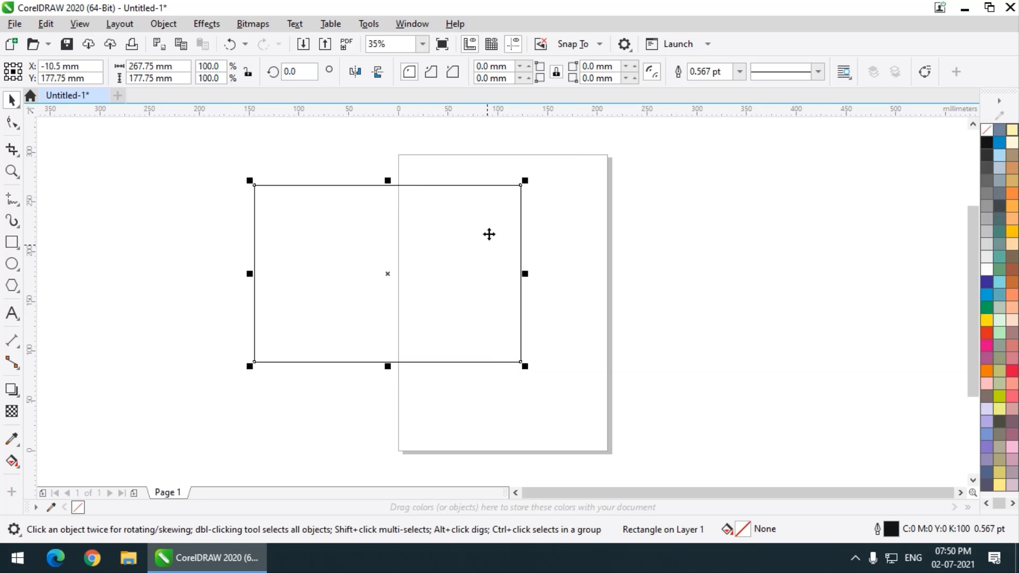
pyautogui.doubleClick(436, 282)
pyautogui.click(1012, 370)
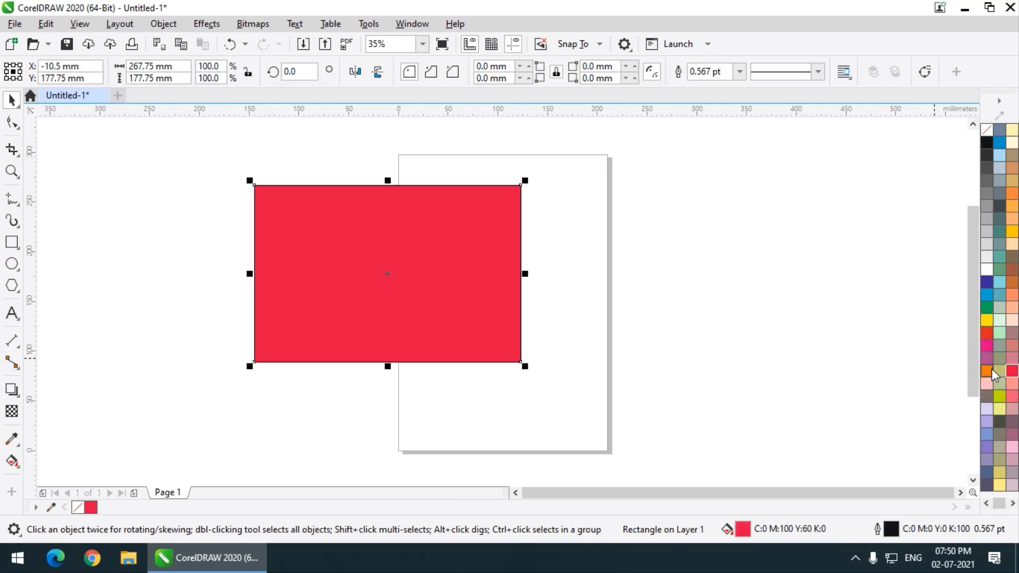
pyautogui.click(987, 371)
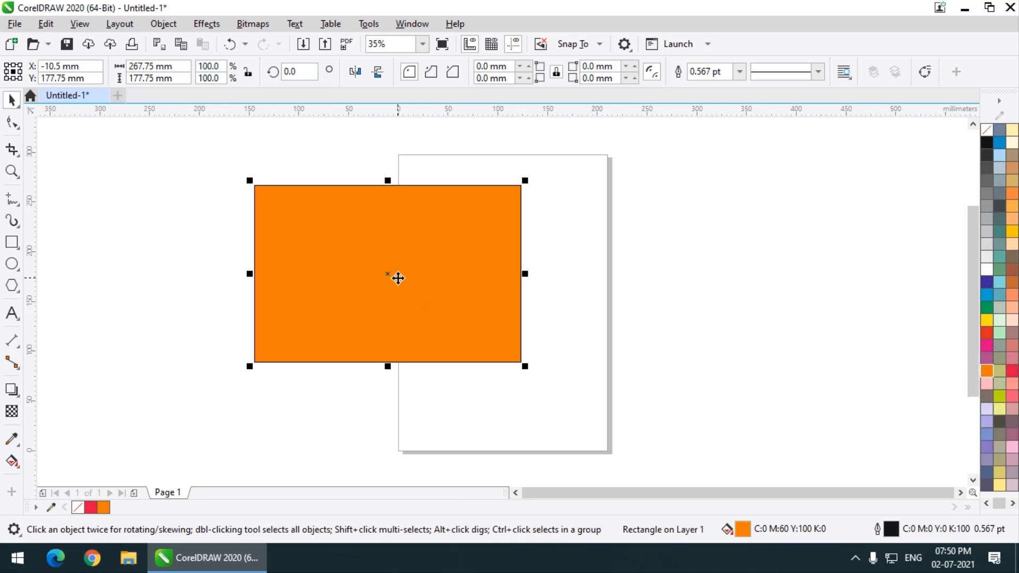
pyautogui.moveTo(409, 251); pyautogui.dragTo(466, 285)
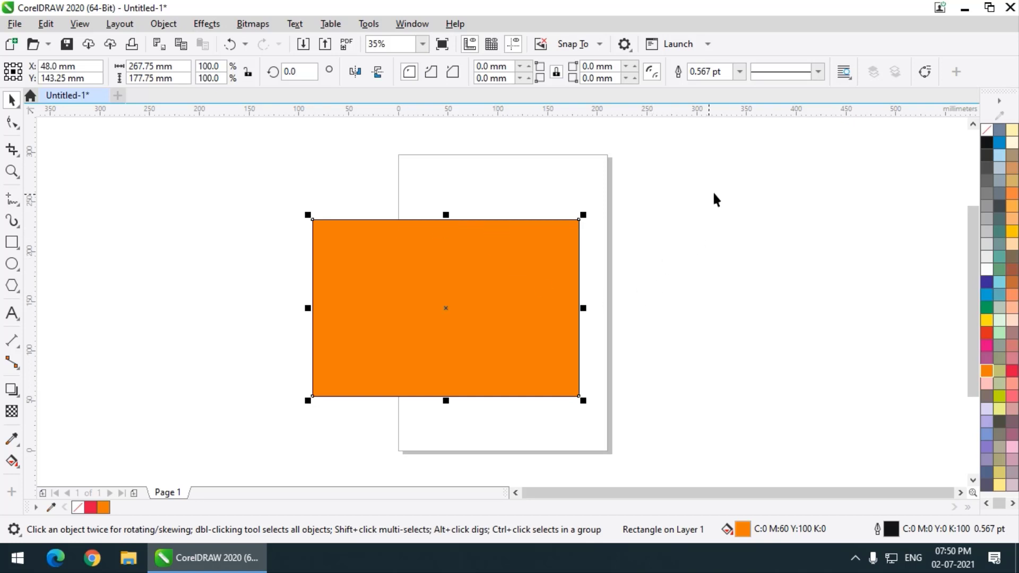
# Set the rectangle's outline width to 36 pt after trying 10 pt, and move the rectangle up and to the left
pyautogui.click(817, 72)
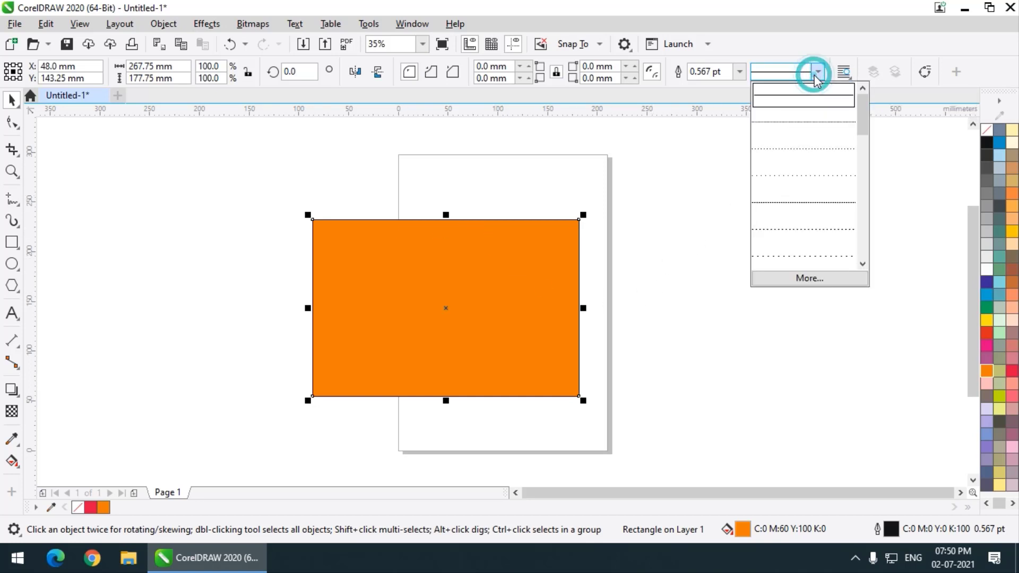
pyautogui.click(816, 73)
pyautogui.click(739, 71)
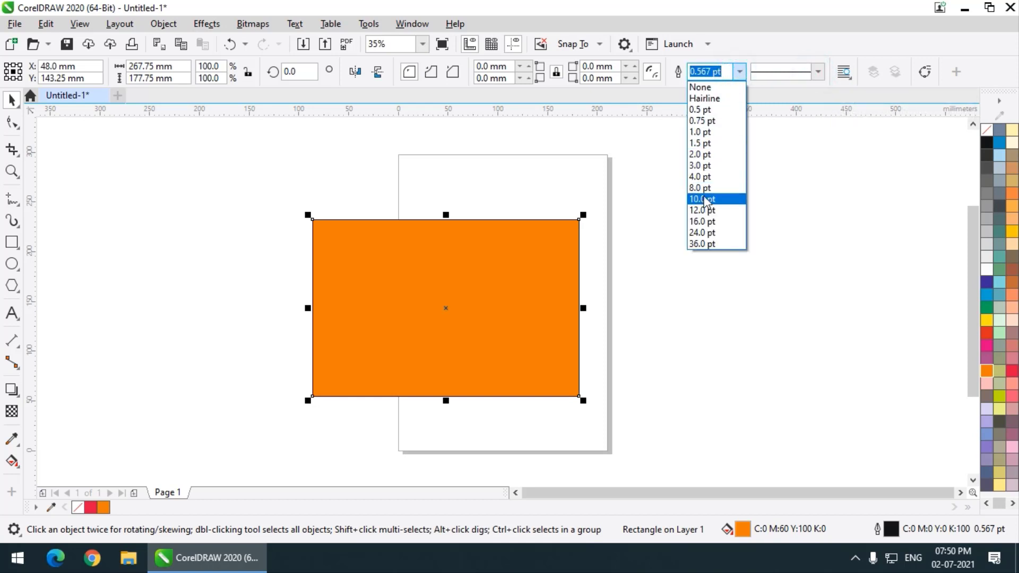
pyautogui.click(702, 202)
pyautogui.click(739, 72)
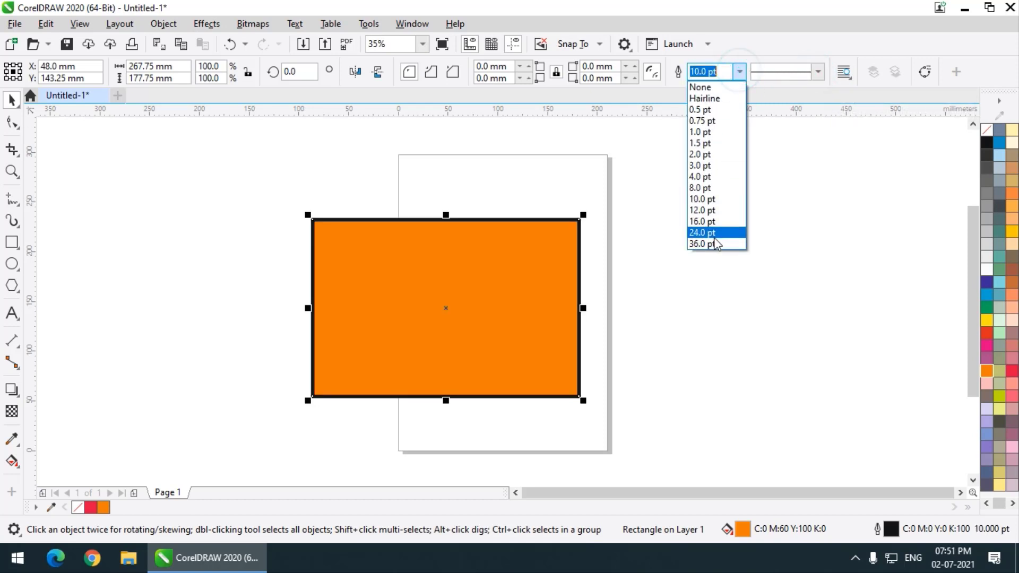
pyautogui.click(714, 242)
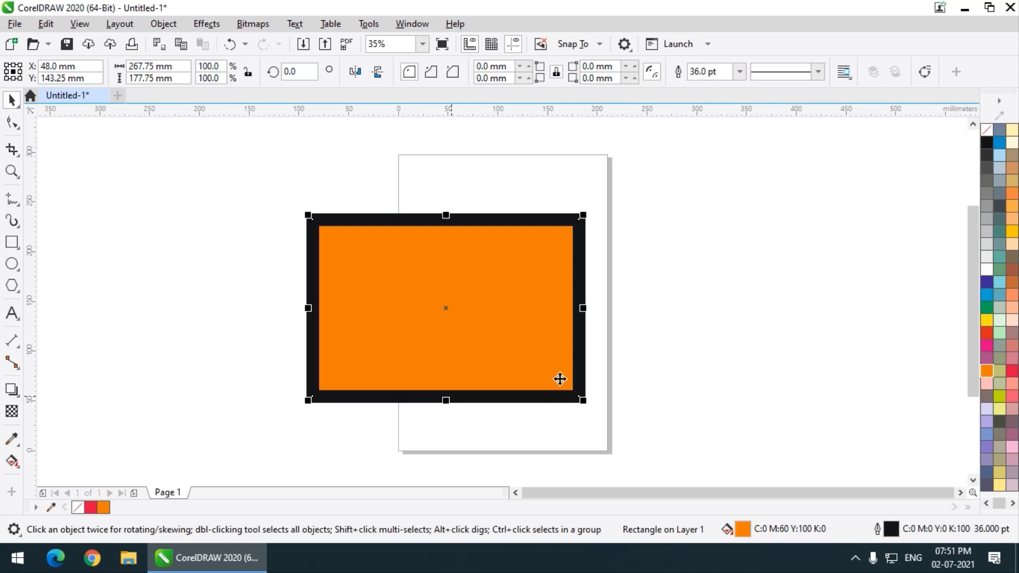
pyautogui.moveTo(512, 315); pyautogui.dragTo(493, 287)
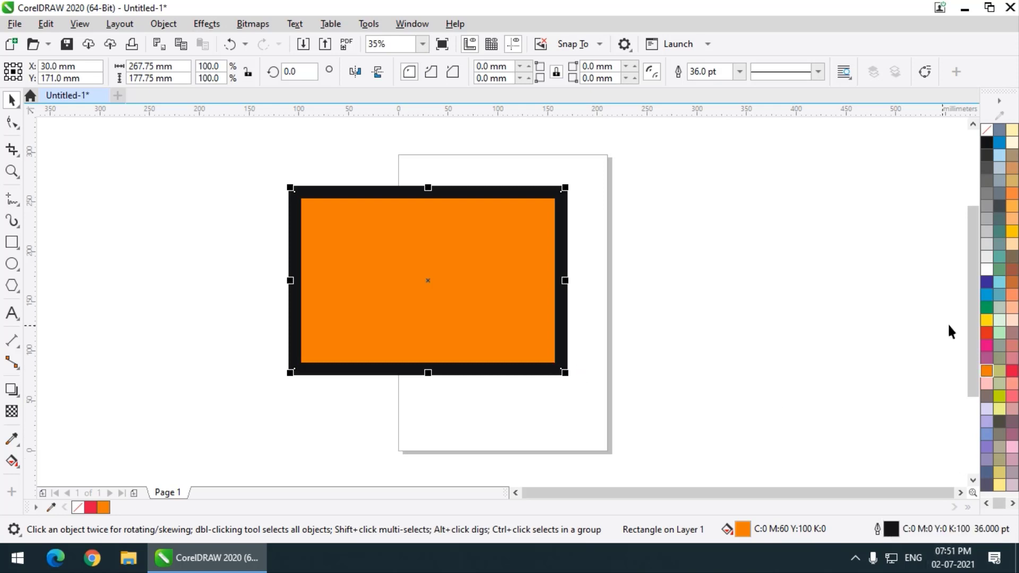
# Fill the rectangle cyan and give it a yellow outline, after trying blue, neon red, orange, purple and green outlines
pyautogui.rightClick(987, 285)
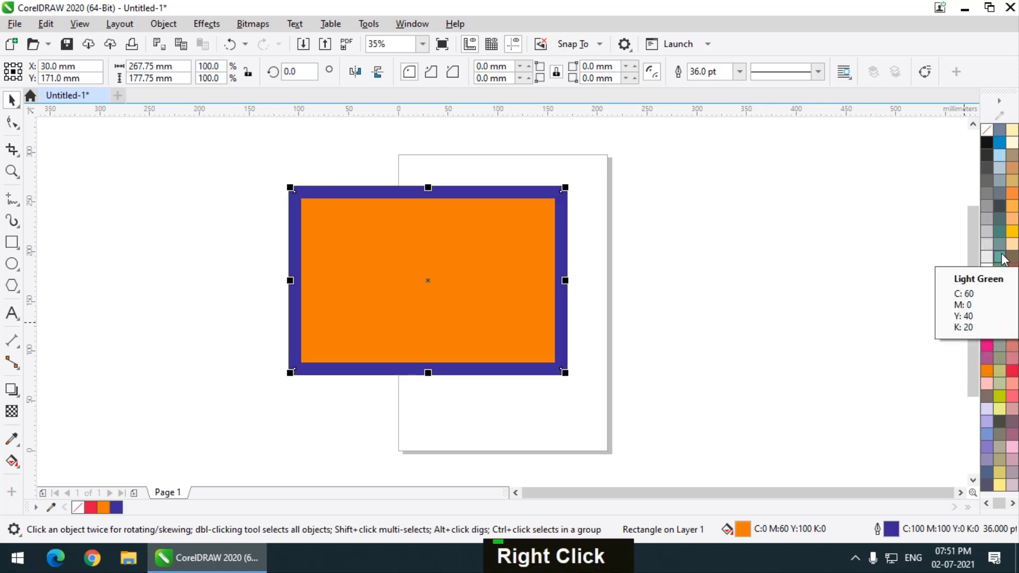
pyautogui.rightClick(1012, 374)
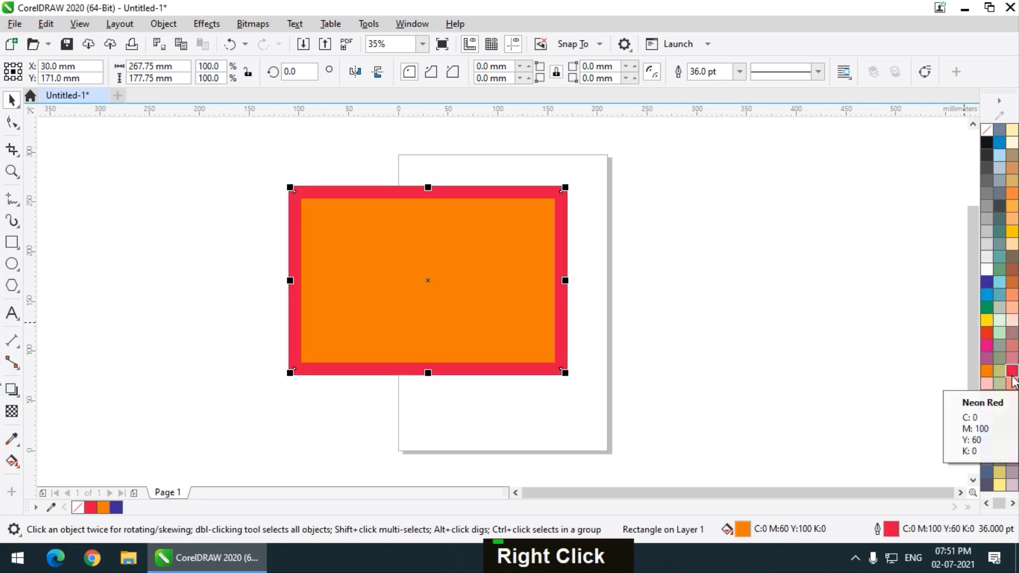
pyautogui.rightClick(987, 371)
pyautogui.rightClick(987, 359)
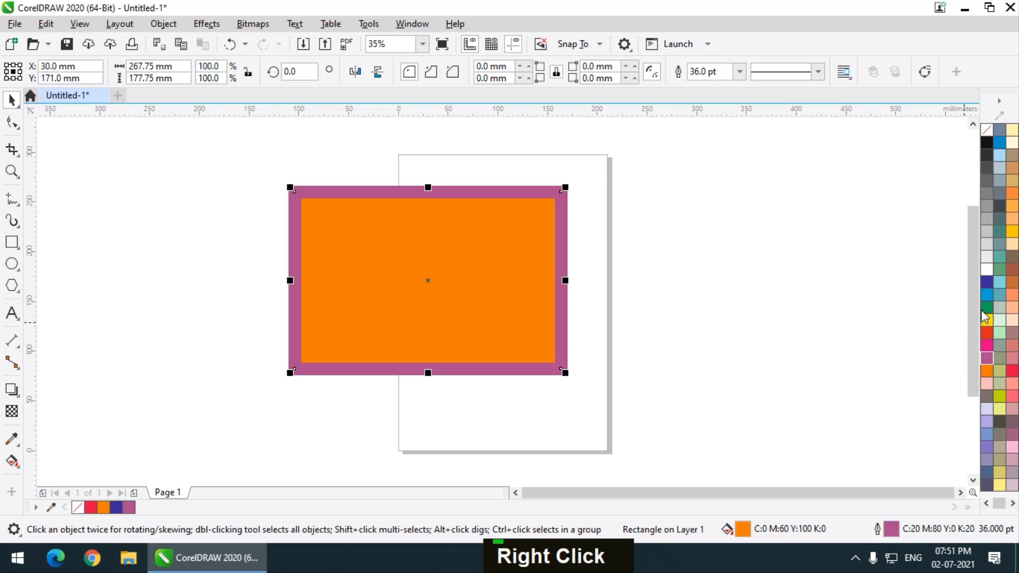
pyautogui.rightClick(986, 307)
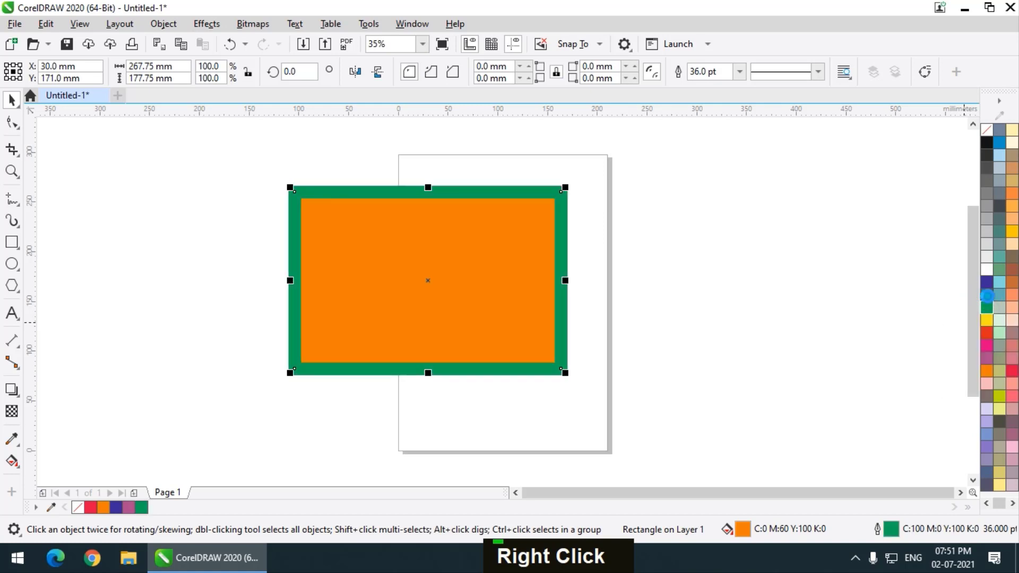
pyautogui.click(987, 297)
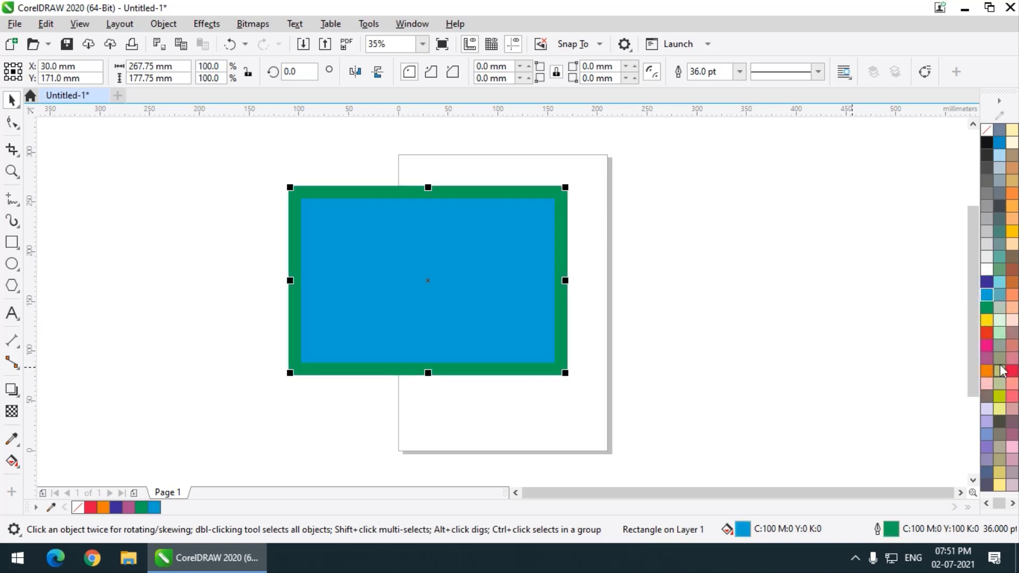
pyautogui.rightClick(987, 320)
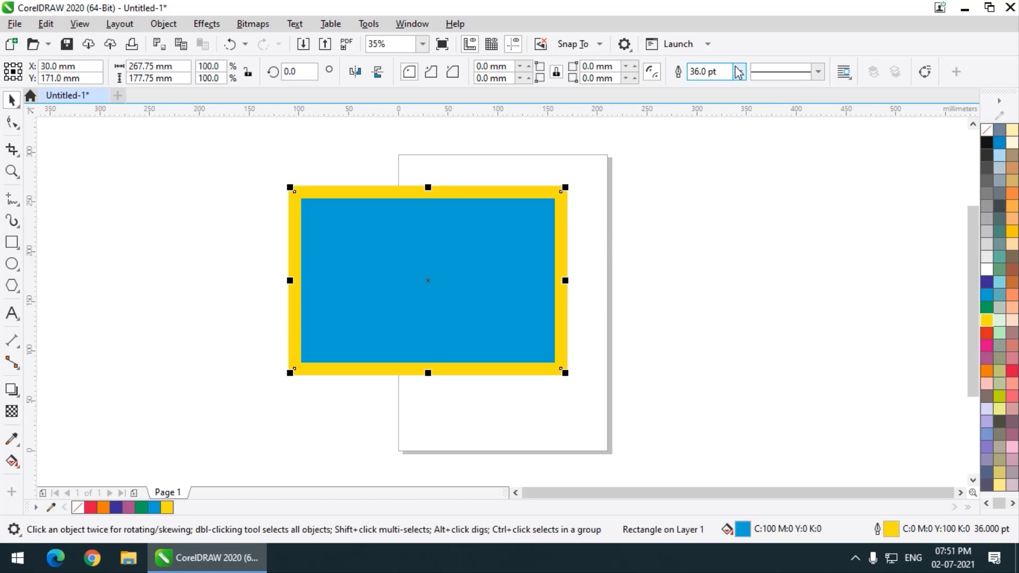
# Try four different dashed line styles on the rectangle's outline and restore the solid line
pyautogui.click(815, 74)
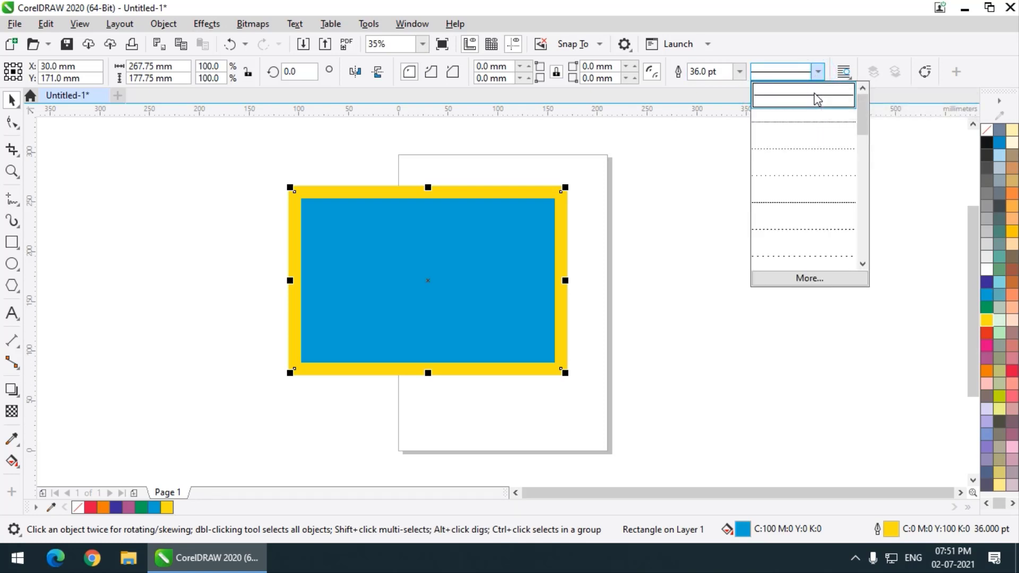
pyautogui.click(804, 123)
pyautogui.click(818, 74)
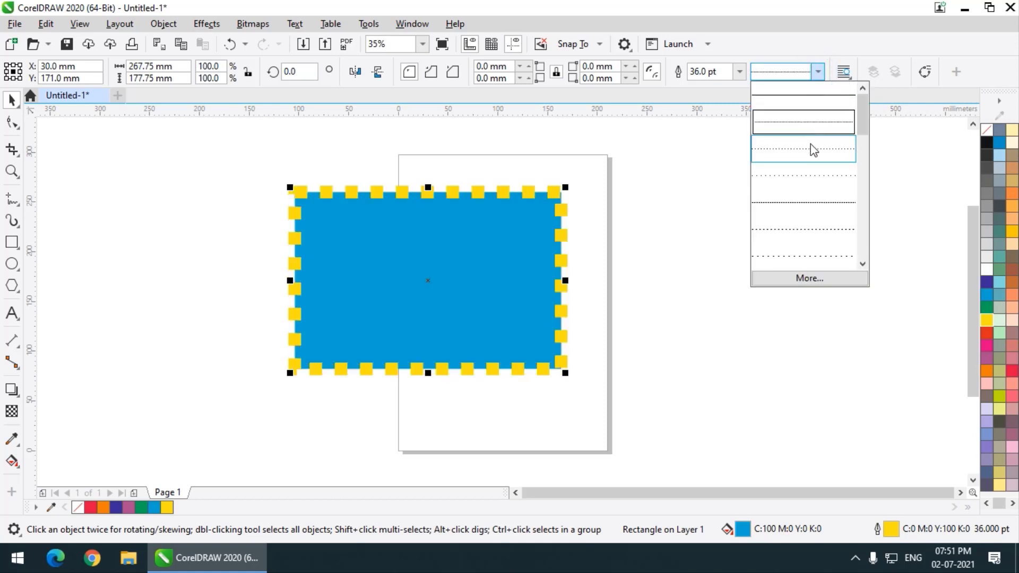
pyautogui.click(795, 201)
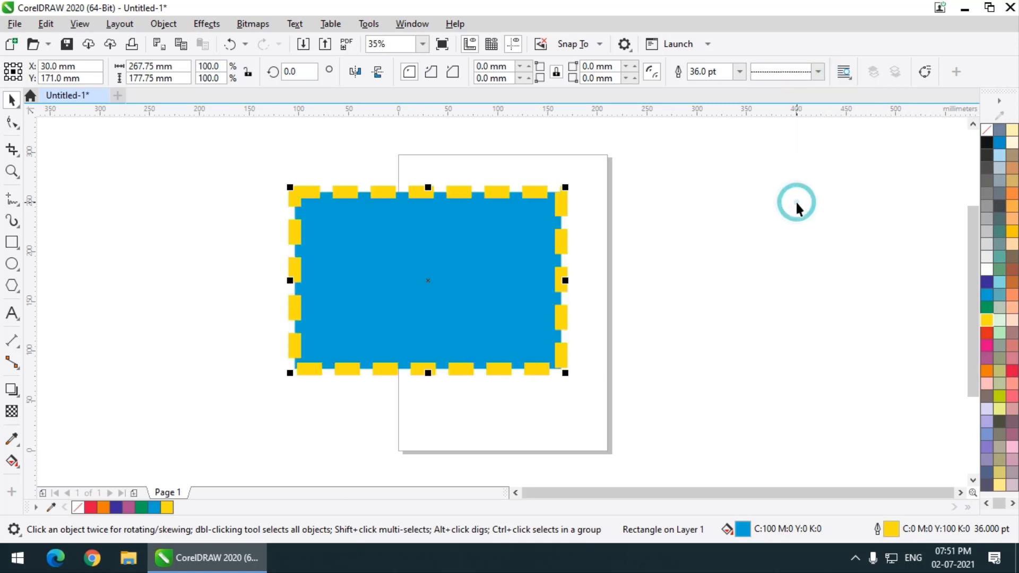
pyautogui.click(819, 75)
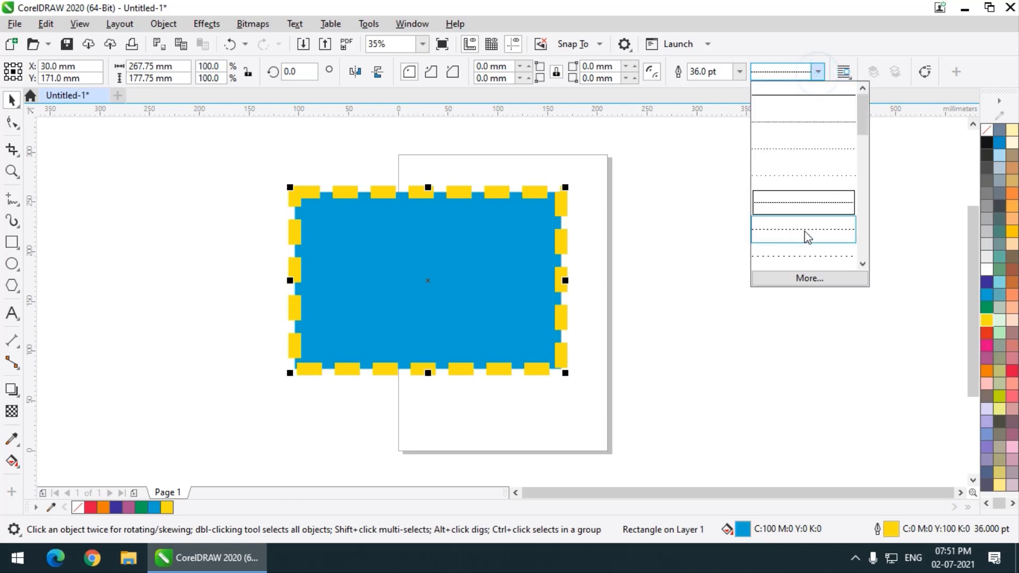
pyautogui.click(805, 232)
pyautogui.click(818, 72)
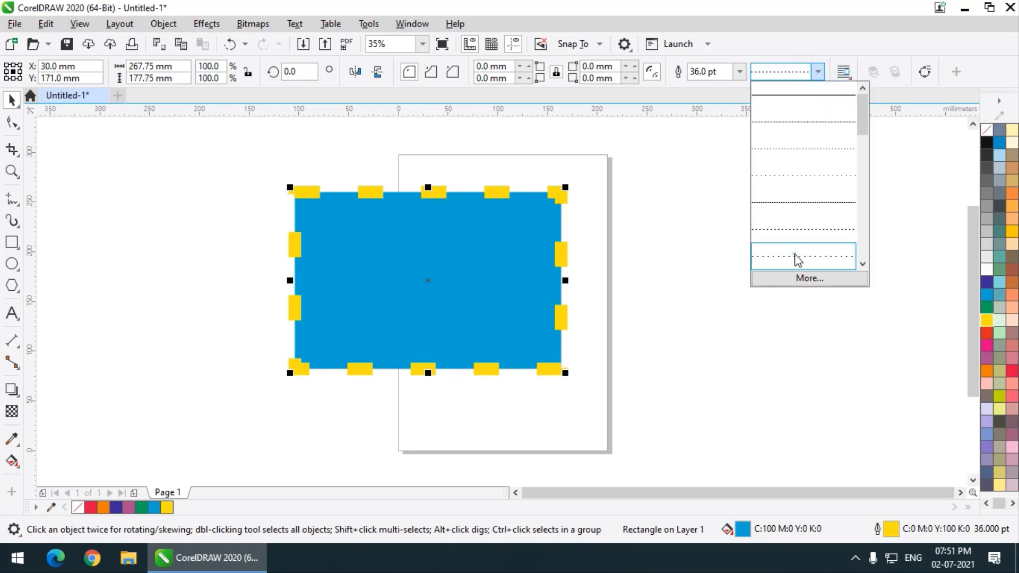
pyautogui.click(796, 255)
pyautogui.click(818, 72)
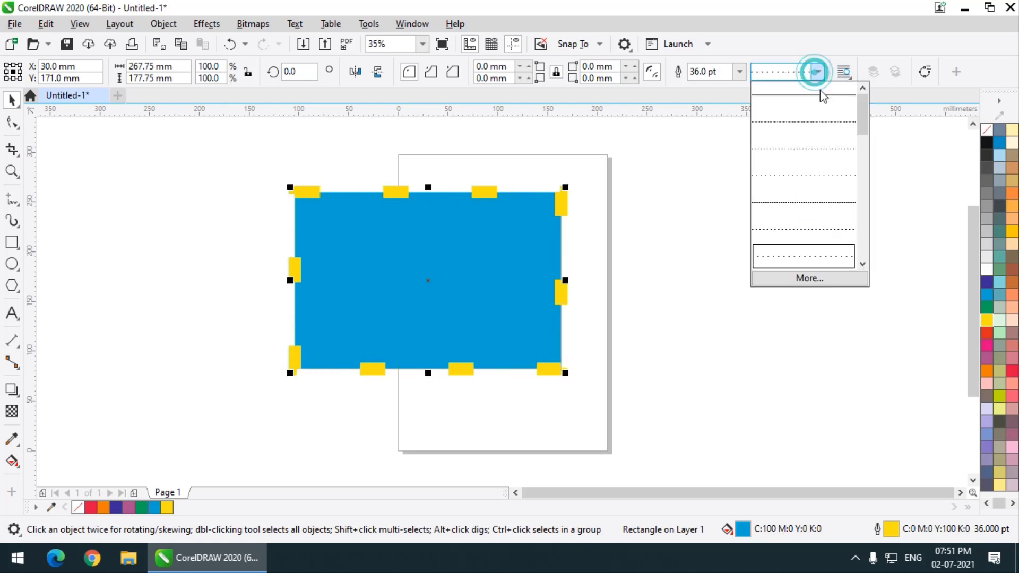
pyautogui.click(824, 98)
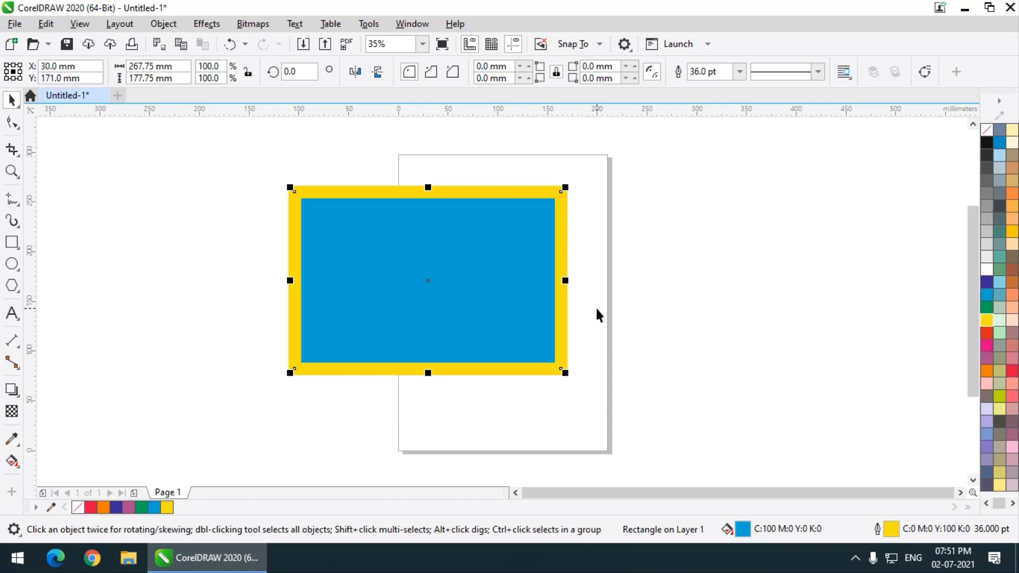
# Try a muted dark blue, #36687D, as the rectangle's uniform fill using the HSB hue-based color viewer
pyautogui.doubleClick(743, 529)
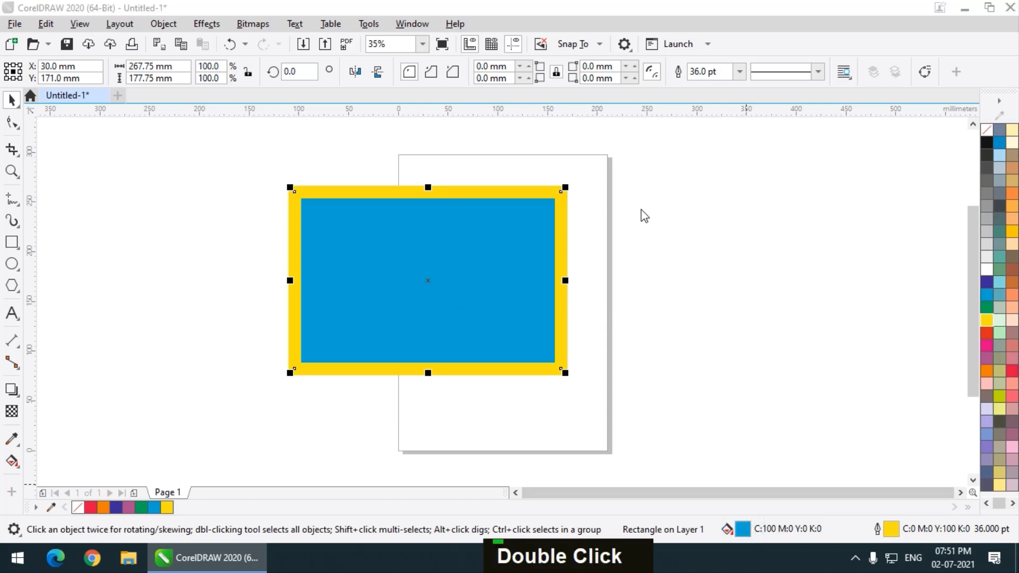
pyautogui.moveTo(436, 65); pyautogui.dragTo(648, 59)
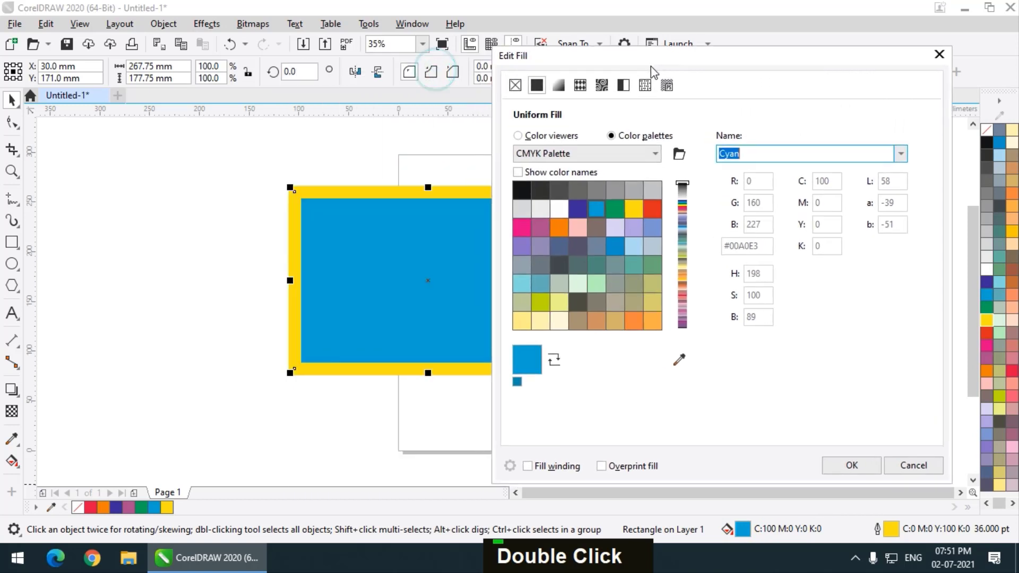
pyautogui.click(540, 139)
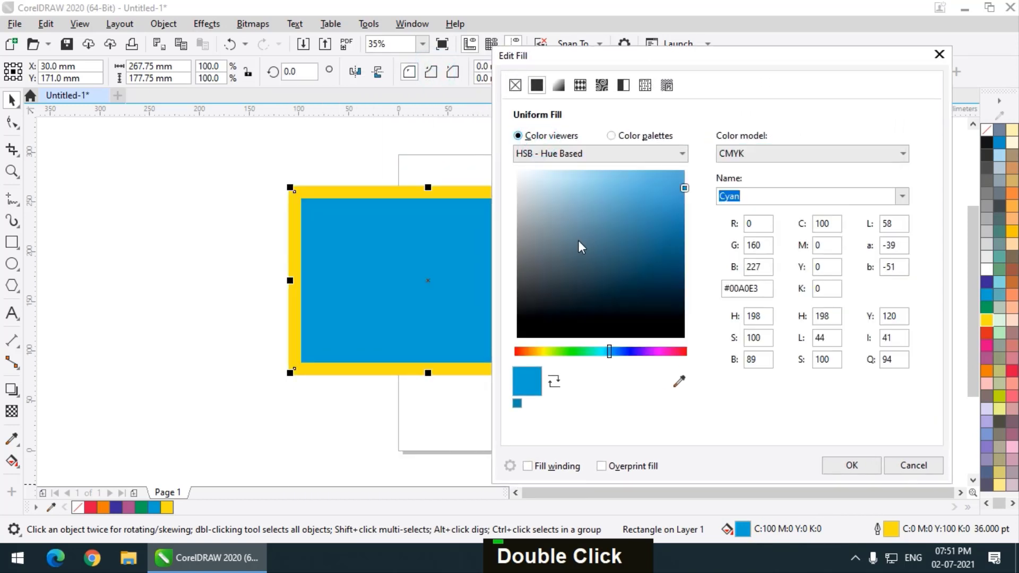
pyautogui.moveTo(578, 240); pyautogui.dragTo(610, 256)
pyautogui.moveTo(570, 62); pyautogui.dragTo(634, 56)
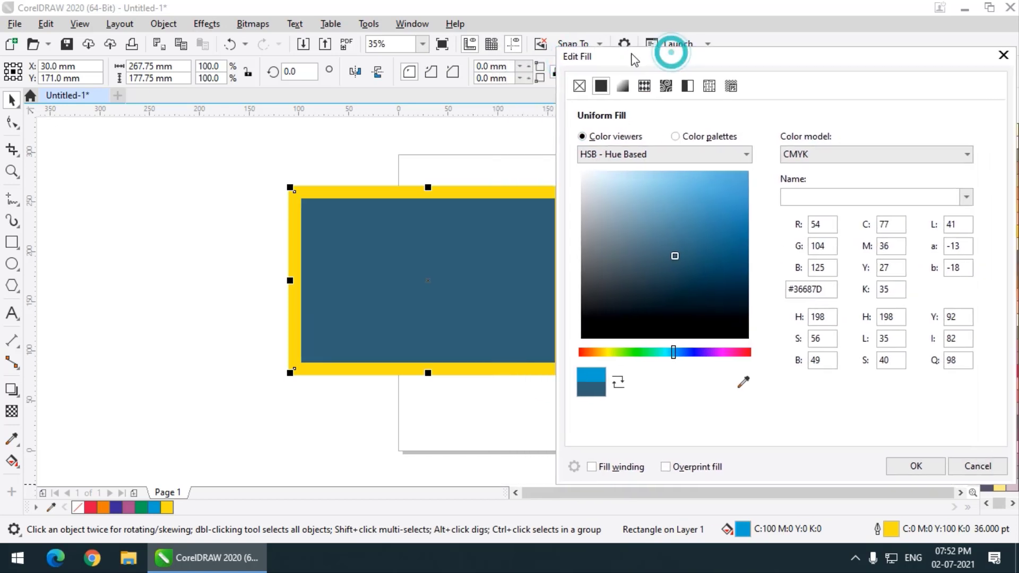
# Fill the rectangle with Dark Brown from the CMYK palette after trying several other swatches, including Dark Green, and deselect it
pyautogui.click(685, 137)
pyautogui.click(645, 256)
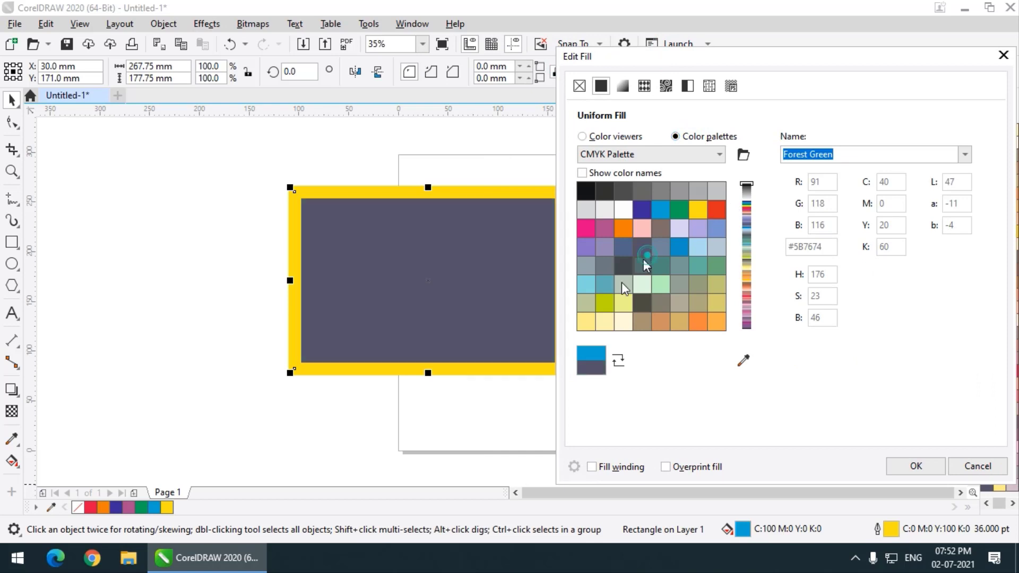
pyautogui.click(606, 320)
pyautogui.click(656, 316)
pyautogui.click(679, 265)
pyautogui.click(646, 228)
pyautogui.click(581, 251)
pyautogui.click(628, 271)
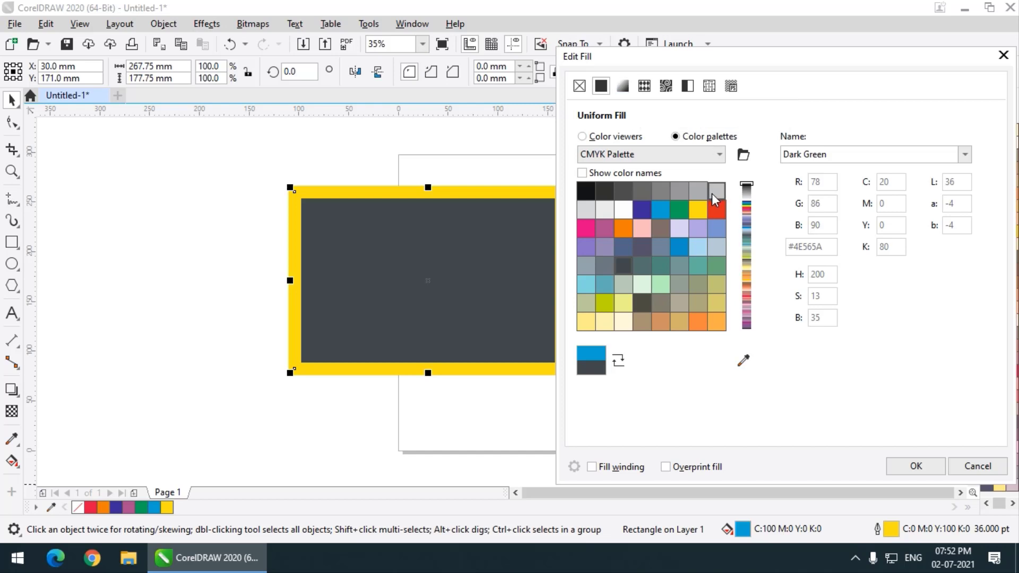
pyautogui.moveTo(705, 57); pyautogui.dragTo(608, 42)
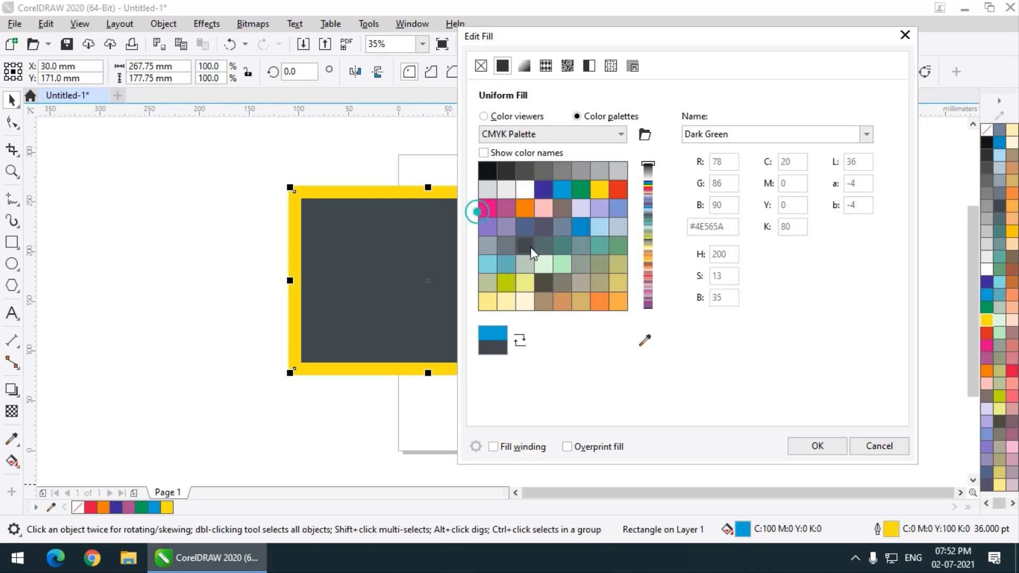
pyautogui.doubleClick(565, 210)
pyautogui.click(537, 117)
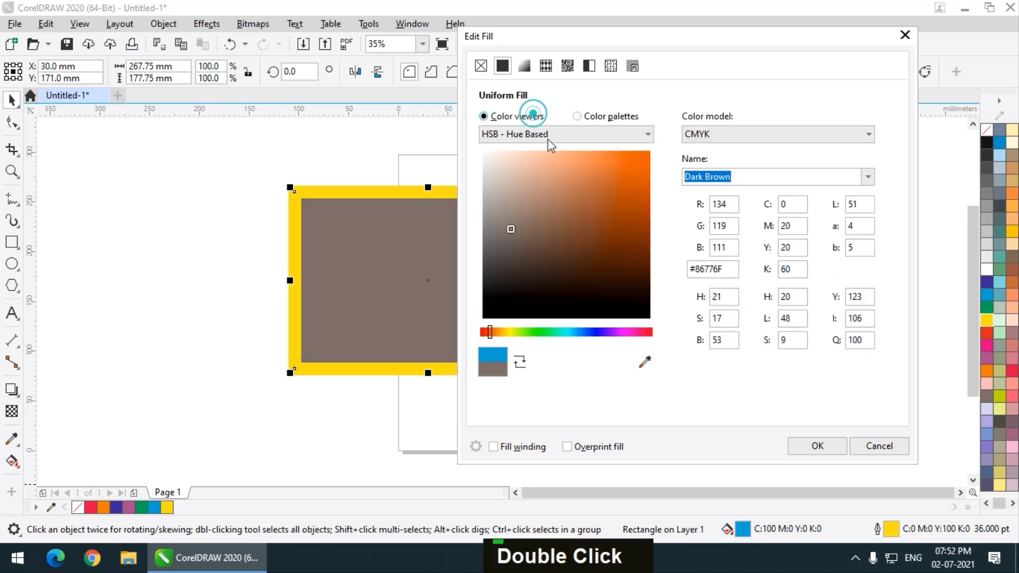
pyautogui.click(811, 450)
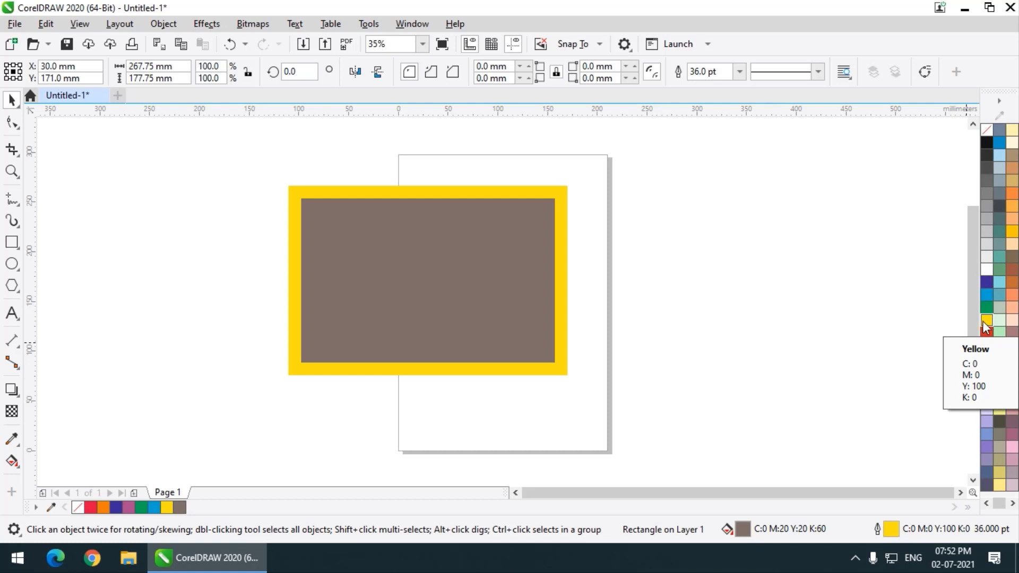
pyautogui.click(776, 287)
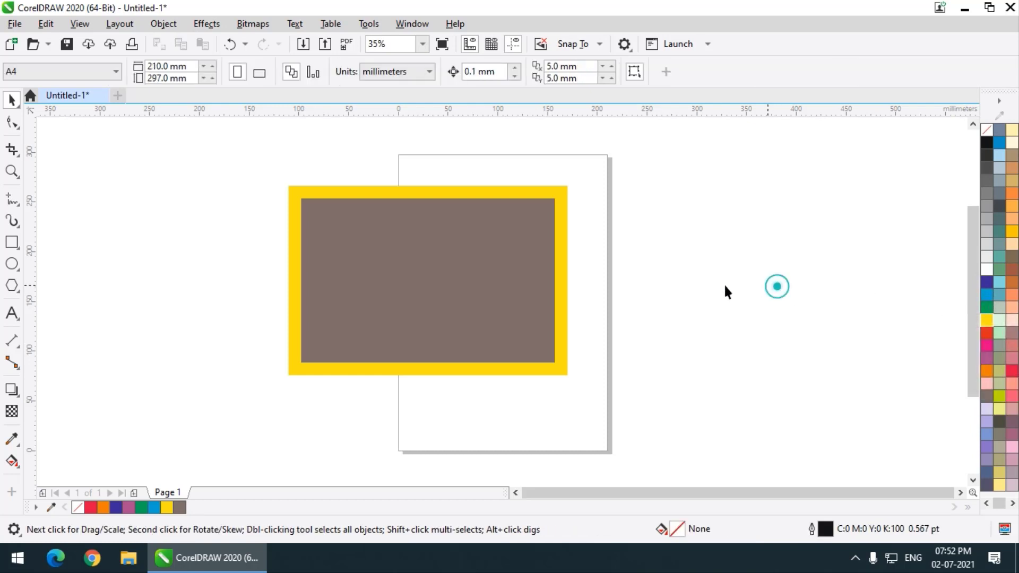
# Fill the rectangle red and try a softer red, #D25A5E, in the fill editor's color viewer before cancelling
pyautogui.click(439, 315)
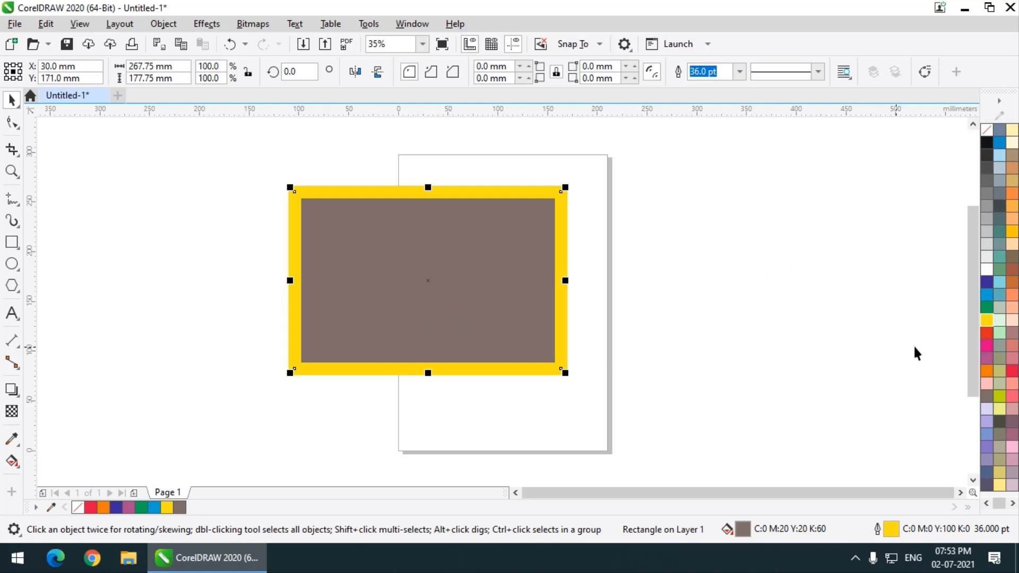
pyautogui.click(986, 333)
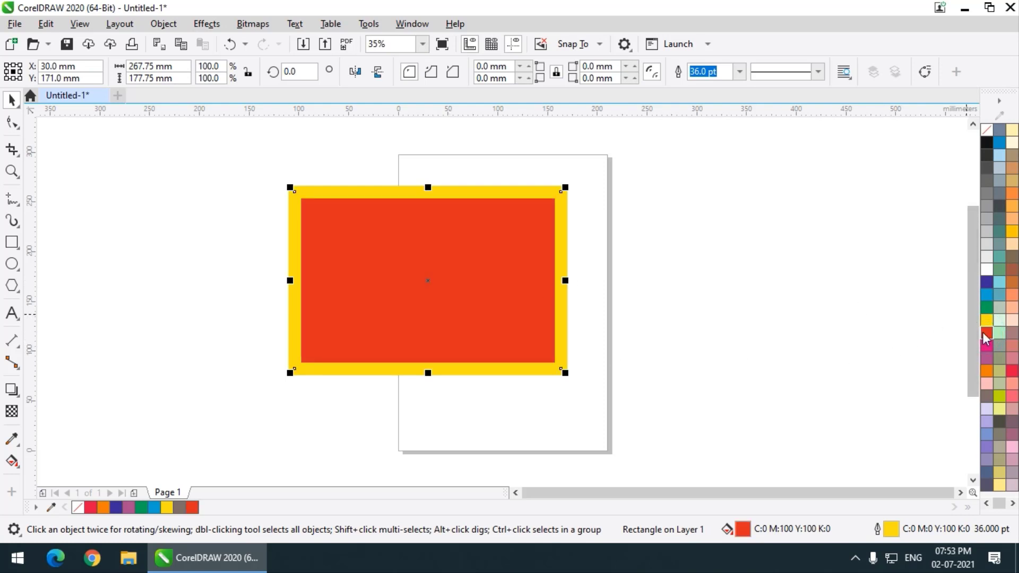
pyautogui.doubleClick(744, 530)
pyautogui.click(329, 144)
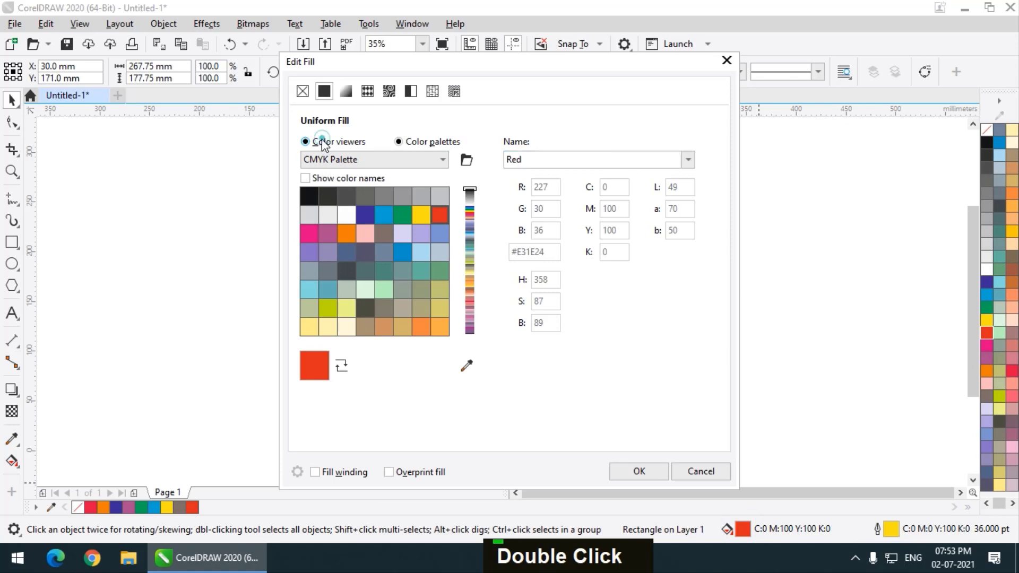
pyautogui.click(411, 202)
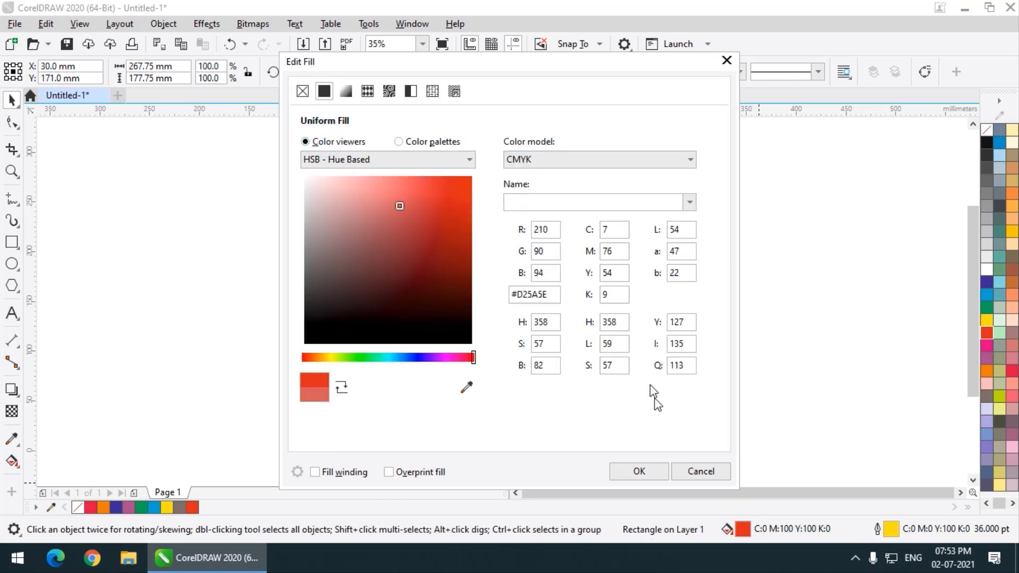
pyautogui.click(701, 471)
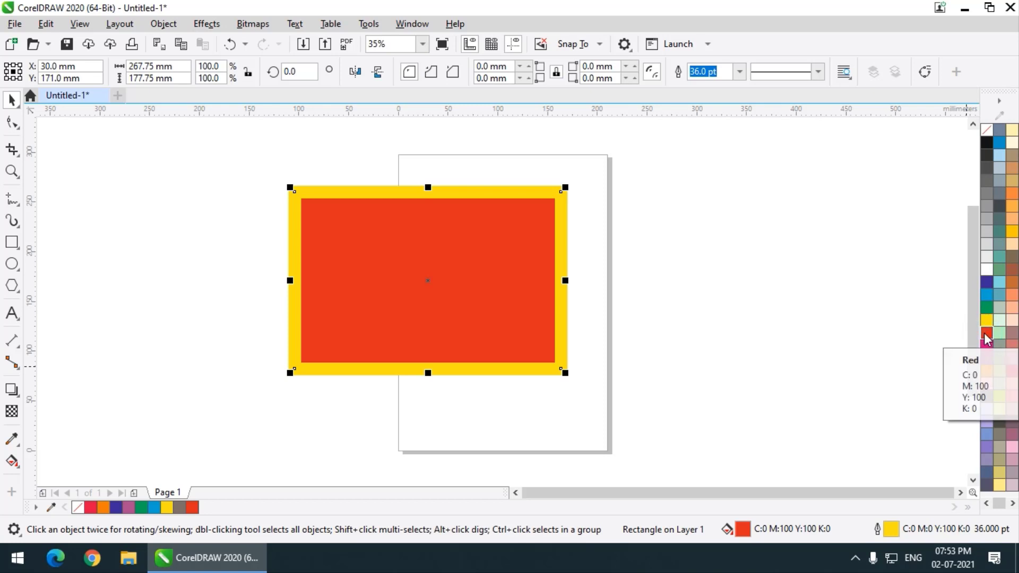
# Fill the rectangle with a light cyan shade, C65 M0 Y4 K0, after trying a pink shade of red, C0 M68 Y38 K0
pyautogui.click(984, 334)
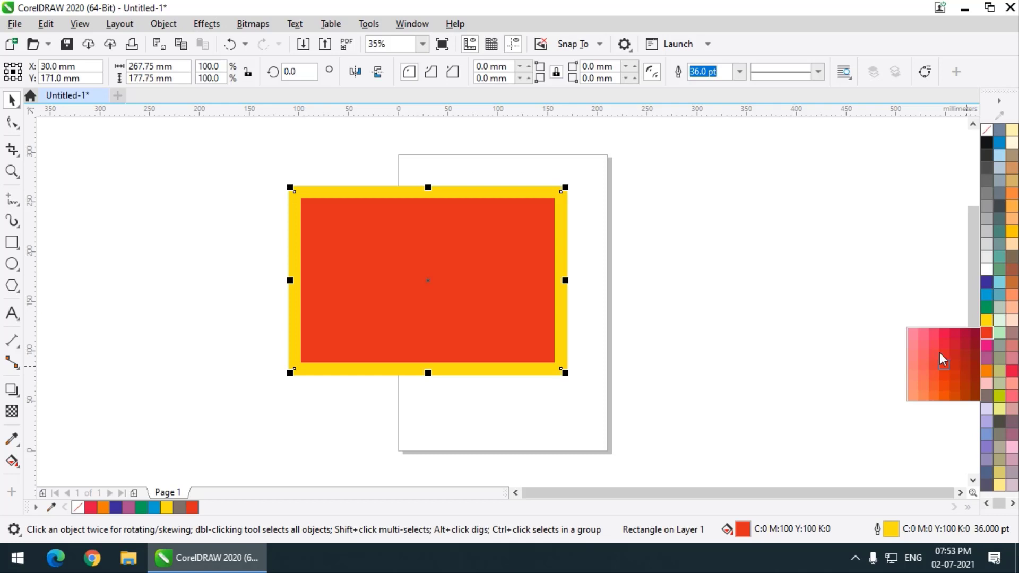
pyautogui.click(916, 350)
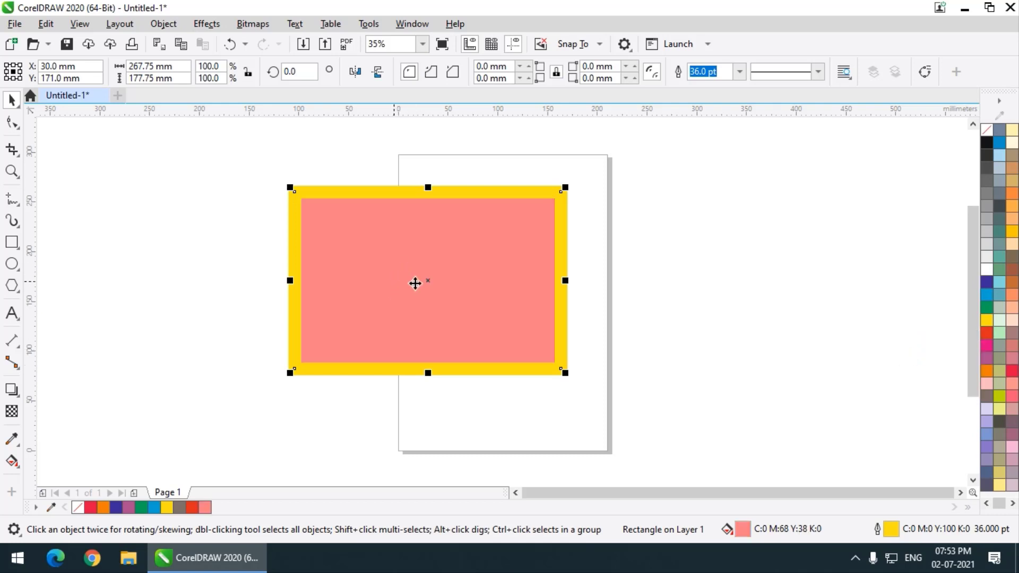
pyautogui.click(985, 294)
pyautogui.click(934, 317)
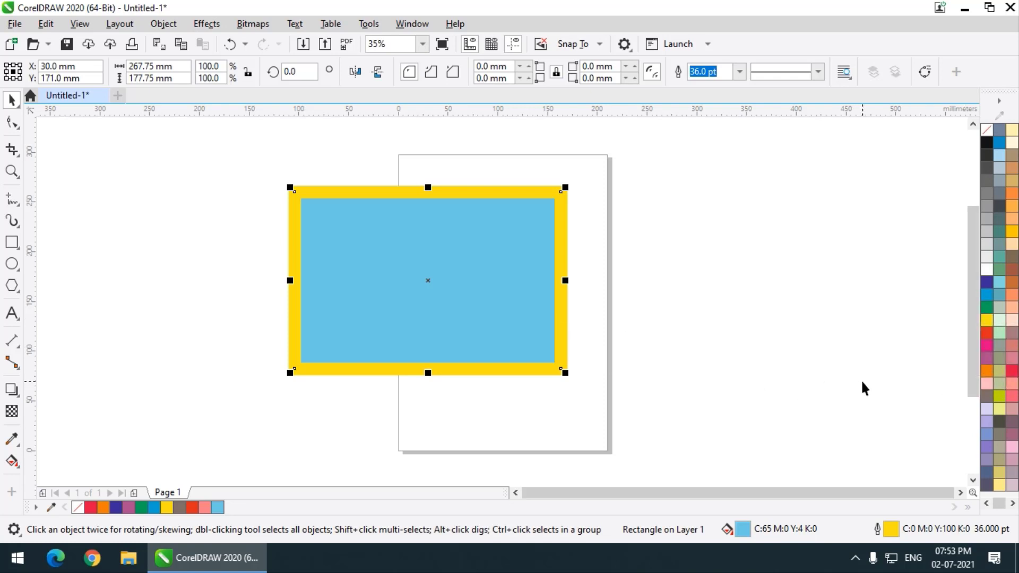
# Give the rectangle's outline a dark purple shade, C46 M92 Y17 K47, and move the rectangle slightly down and to the right
pyautogui.click(986, 360)
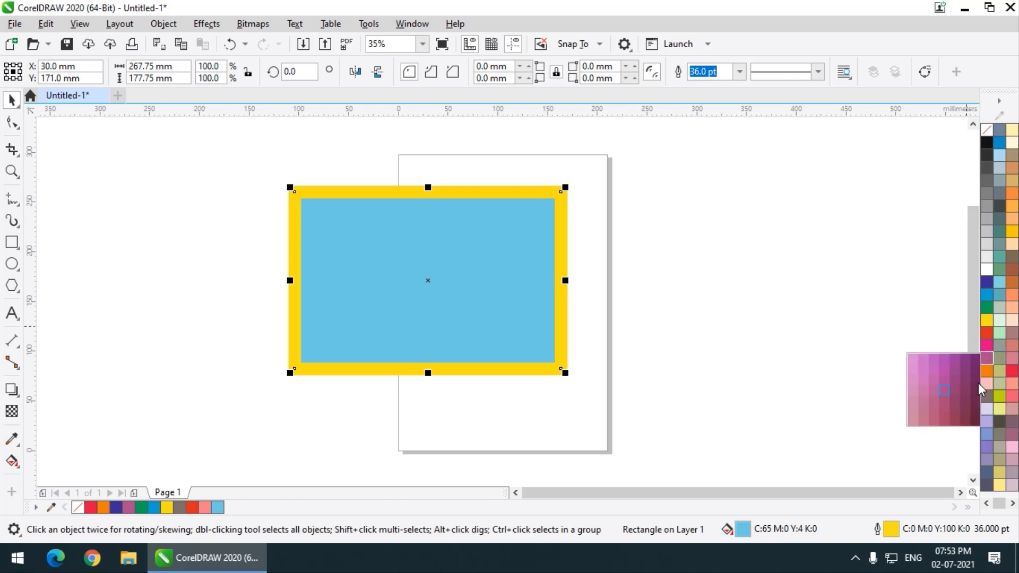
pyautogui.rightClick(976, 381)
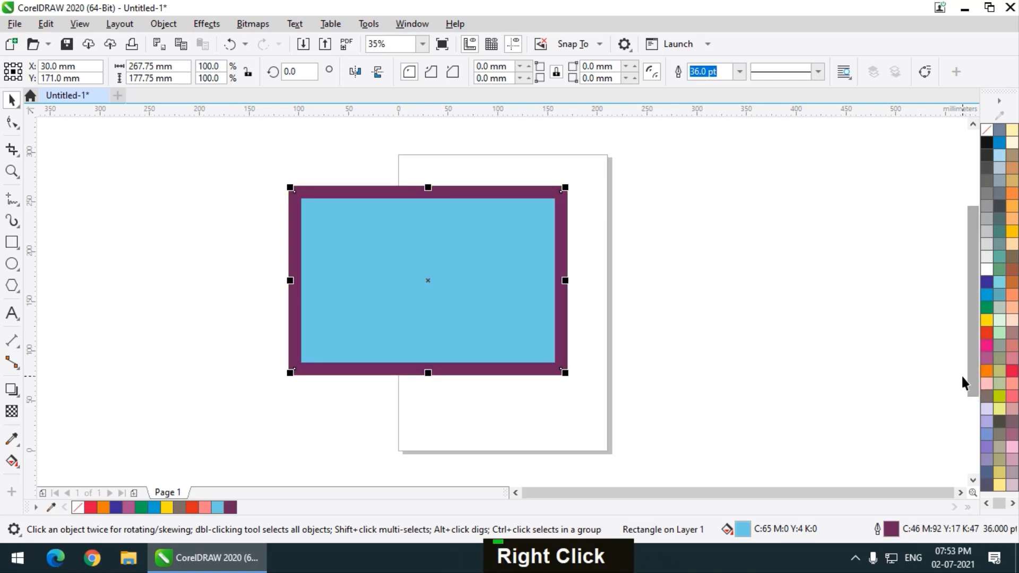
pyautogui.click(732, 299)
pyautogui.moveTo(493, 295); pyautogui.dragTo(519, 304)
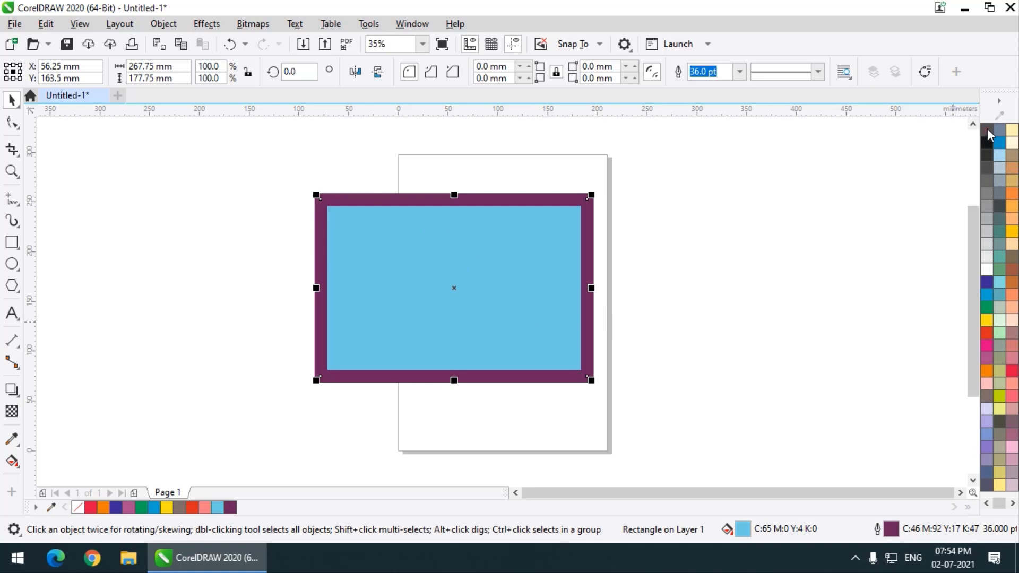
pyautogui.click(686, 329)
pyautogui.doubleClick(569, 295)
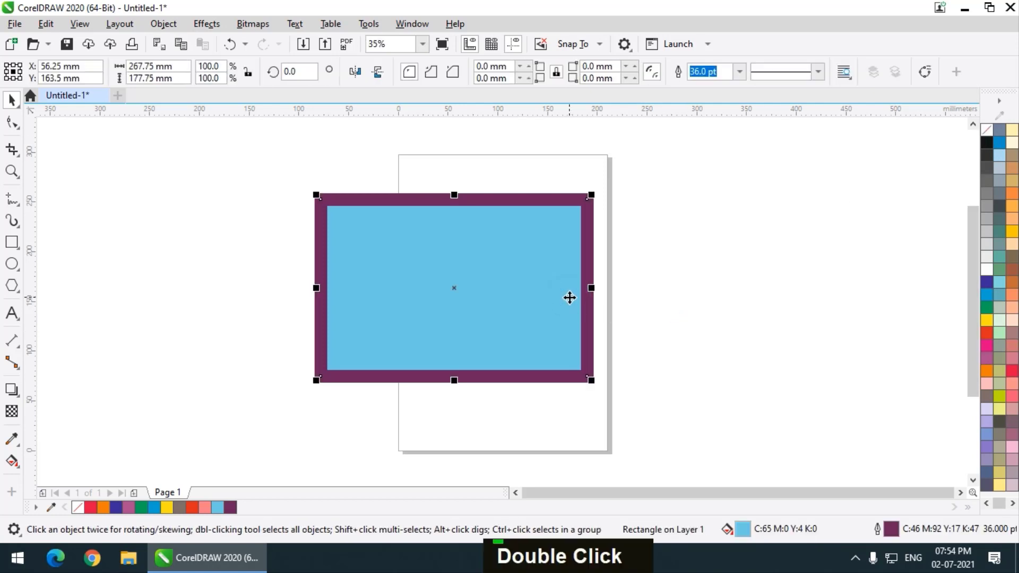
# Try removing the rectangle's fill and undo the removal
pyautogui.click(986, 131)
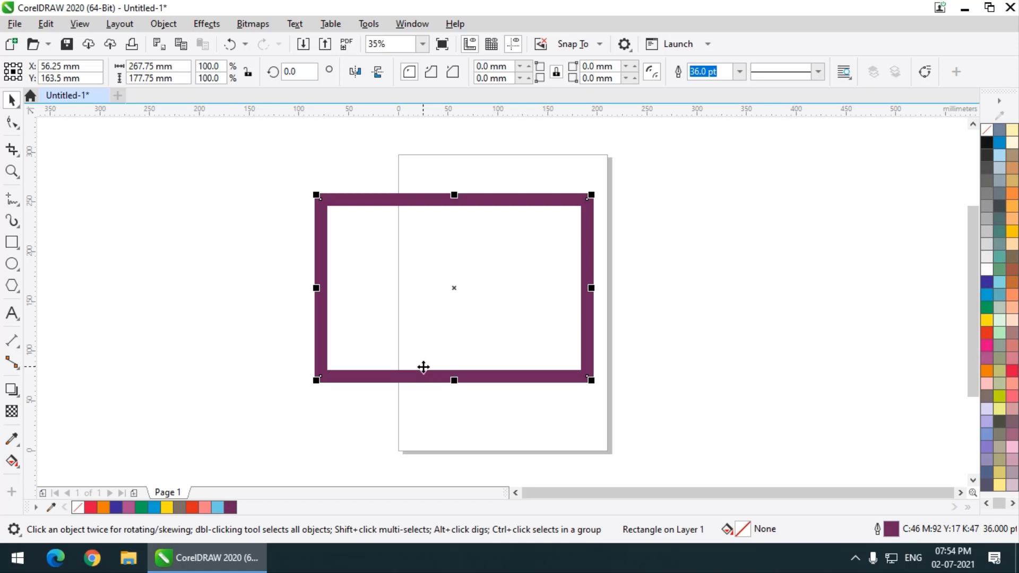
pyautogui.hotkey('ctrl', 'z')
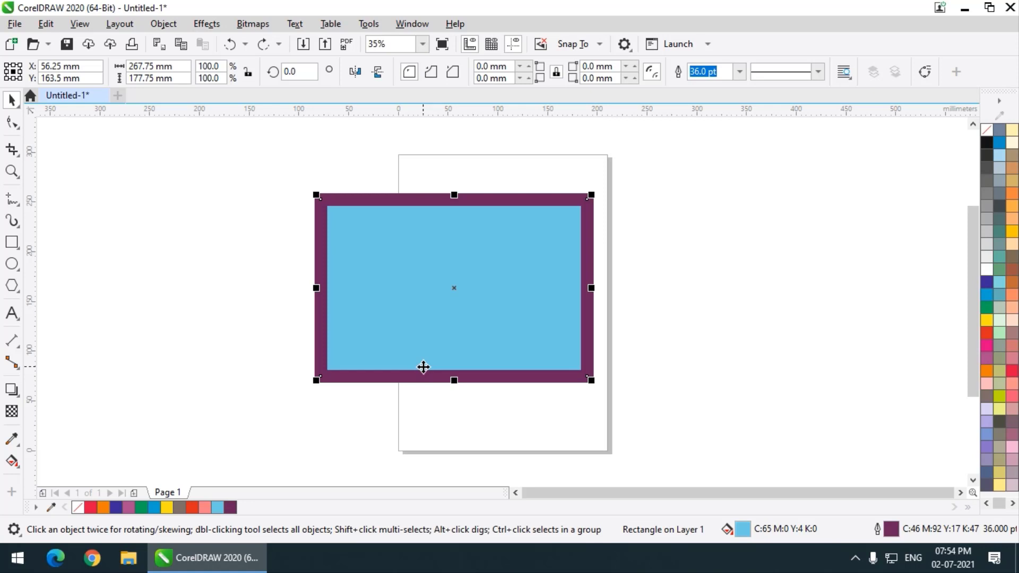
# Move the rectangle slightly down and left, and replace its purple outline with a red one 36 pt wide after trying 16 pt
pyautogui.moveTo(493, 285)
pyautogui.mouseDown()
pyautogui.moveTo(533, 298)
pyautogui.moveTo(480, 290)
pyautogui.mouseUp()
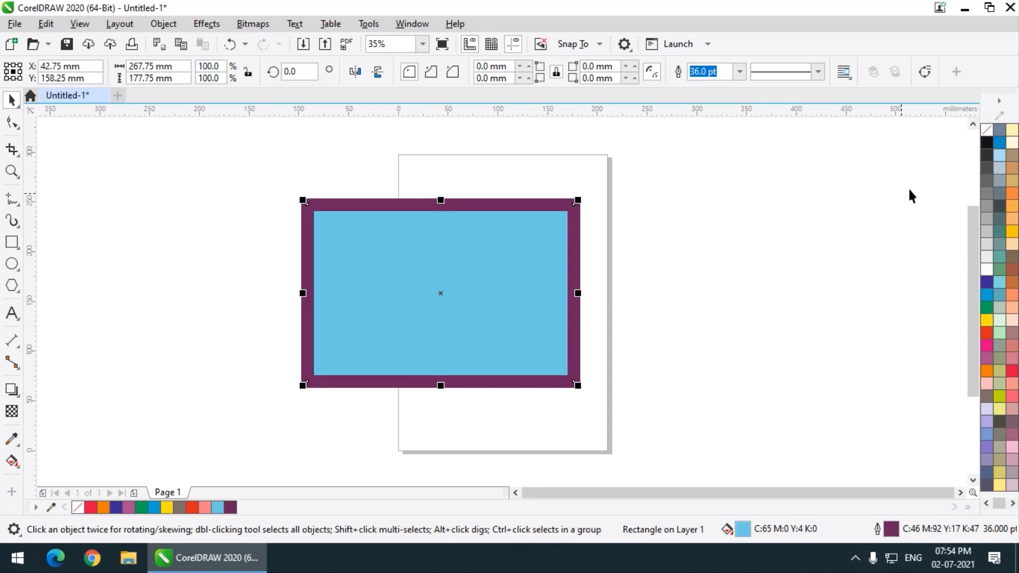
pyautogui.rightClick(986, 133)
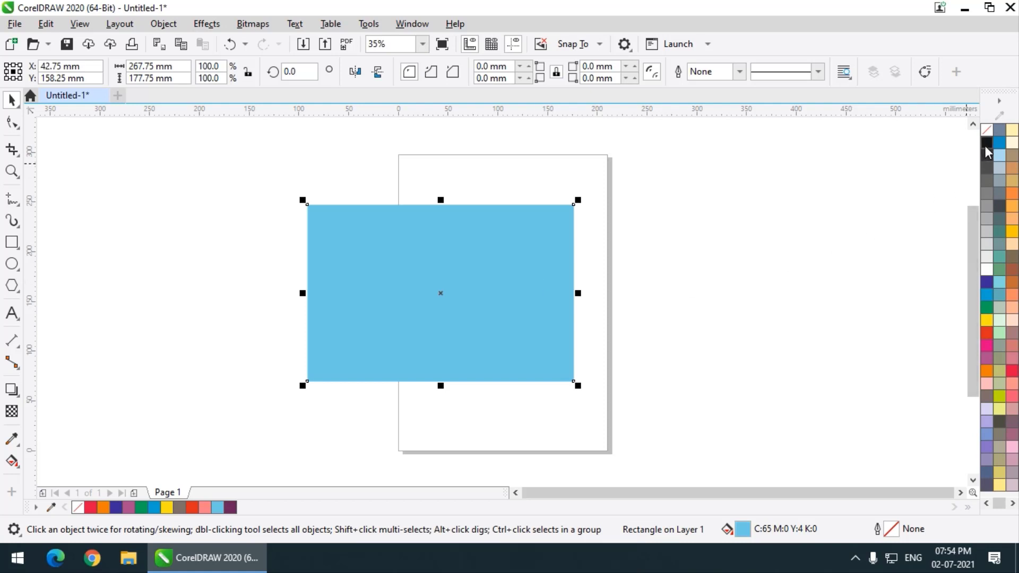
pyautogui.rightClick(986, 333)
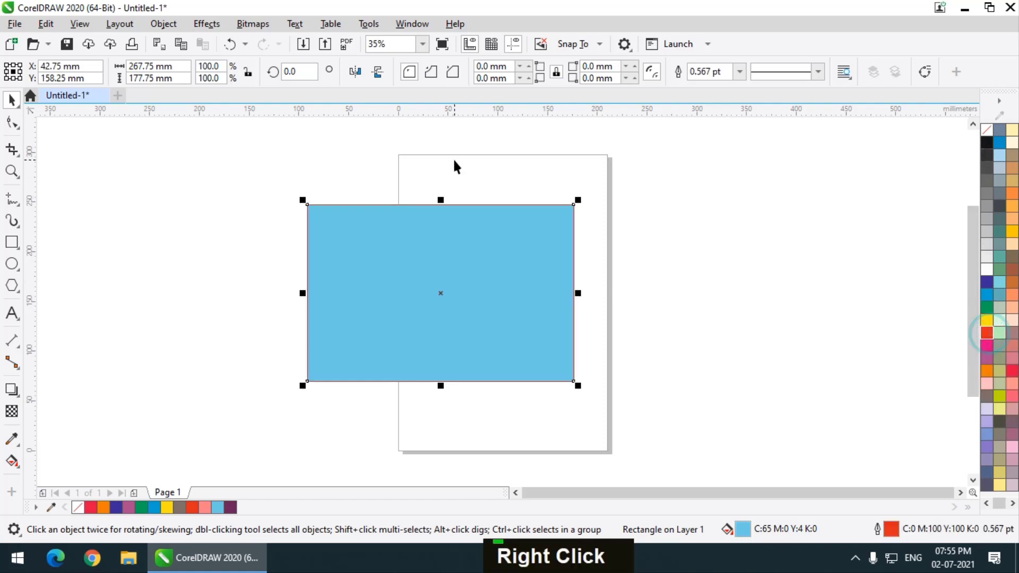
pyautogui.click(740, 72)
pyautogui.click(719, 224)
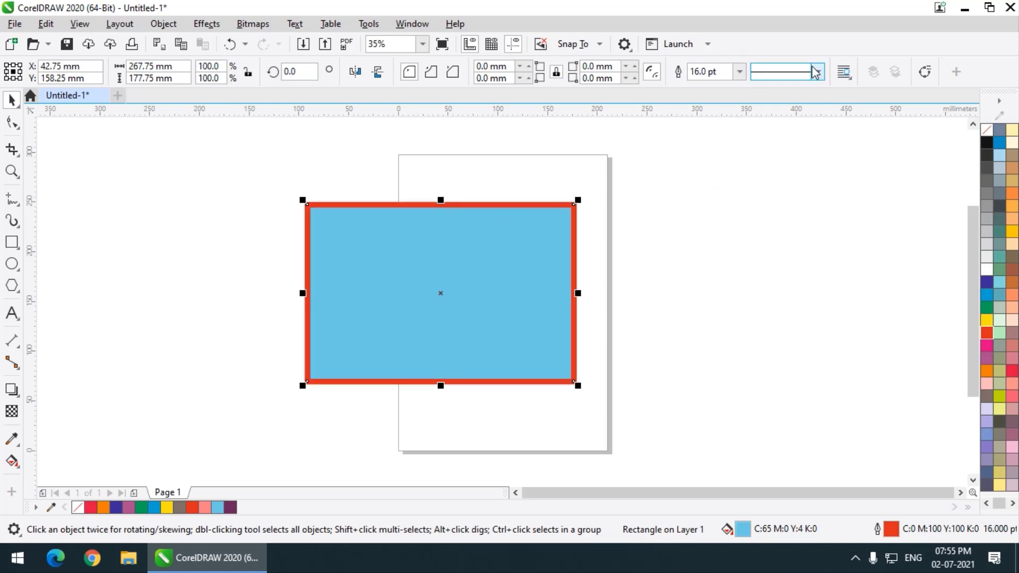
pyautogui.click(739, 74)
pyautogui.click(721, 244)
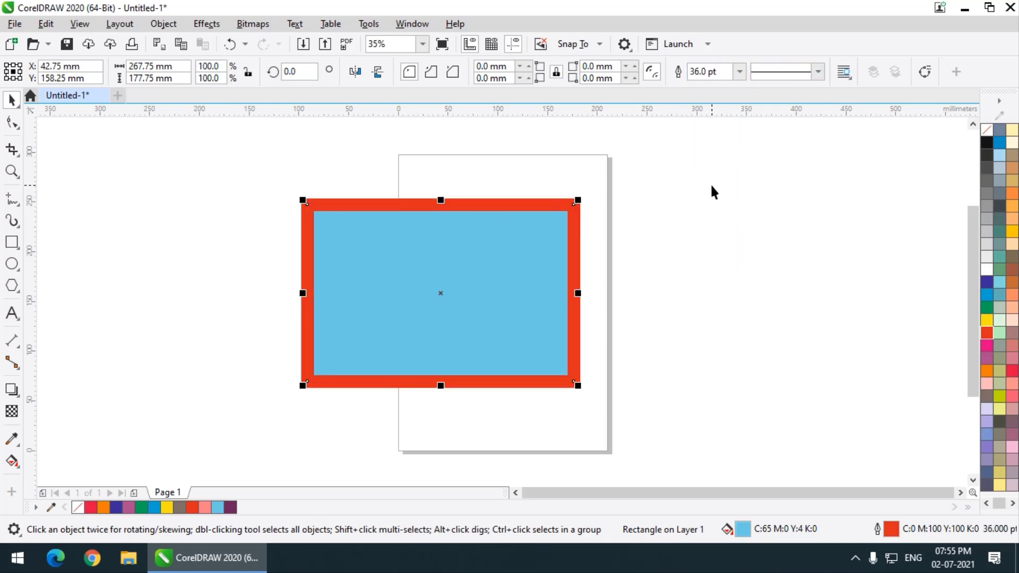
# Enlarge the rectangle proportionally to about 352 x 234 mm and reposition it further up and to the left
pyautogui.moveTo(500, 285); pyautogui.dragTo(488, 273)
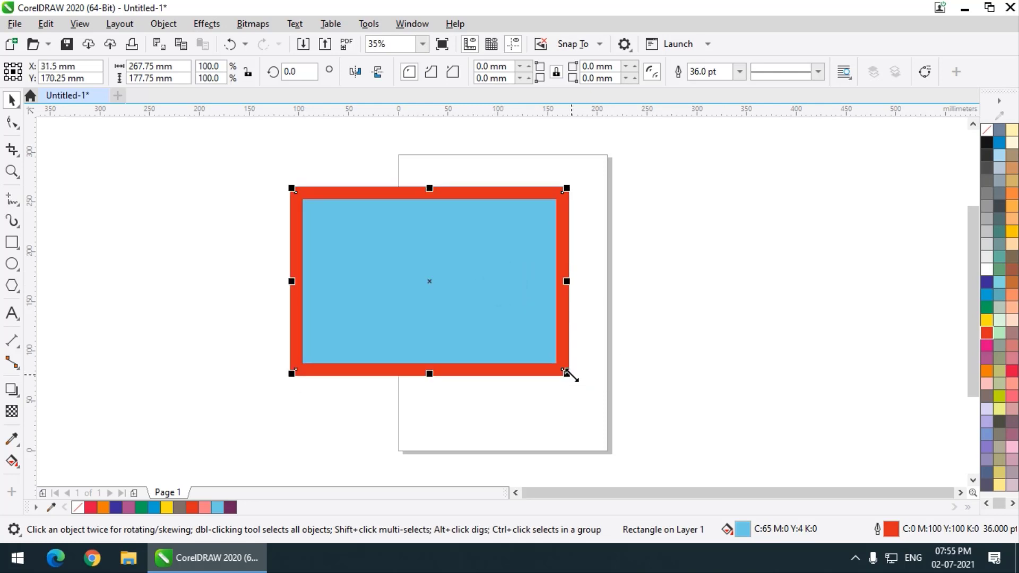
pyautogui.moveTo(571, 374); pyautogui.dragTo(658, 431)
pyautogui.moveTo(606, 363); pyautogui.dragTo(568, 363)
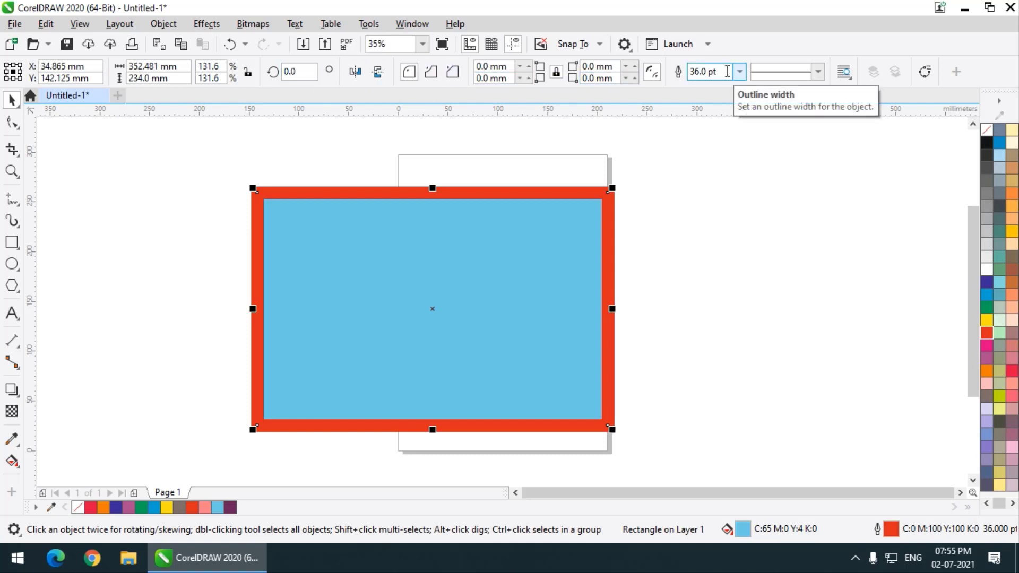
pyautogui.moveTo(559, 267); pyautogui.dragTo(544, 256)
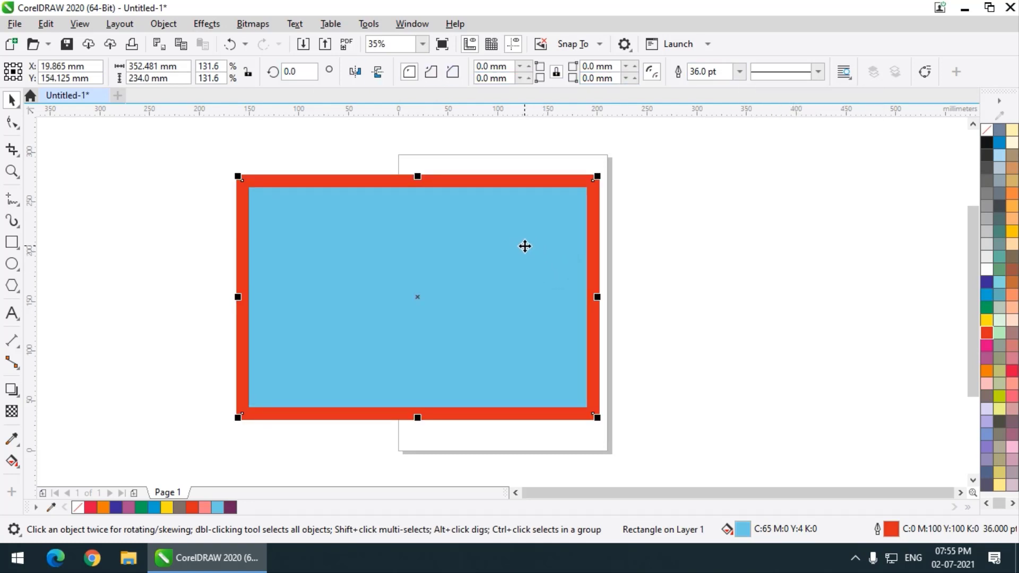
# Draw a near-circular ellipse about 213 x 208.5 mm on the empty area right of the page and leave all objects deselected
pyautogui.click(12, 264)
pyautogui.moveTo(662, 220); pyautogui.dragTo(875, 428)
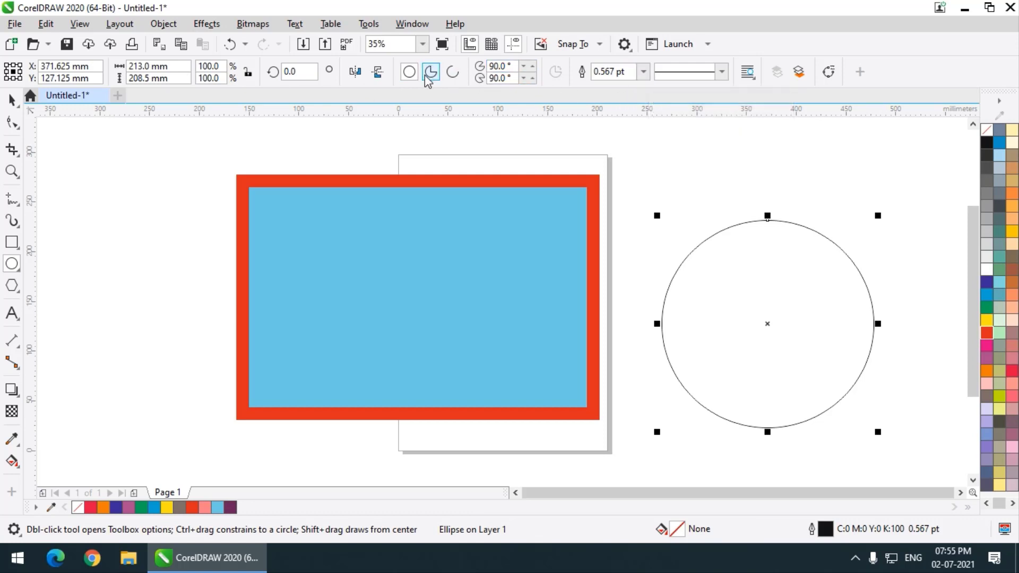
pyautogui.click(416, 235)
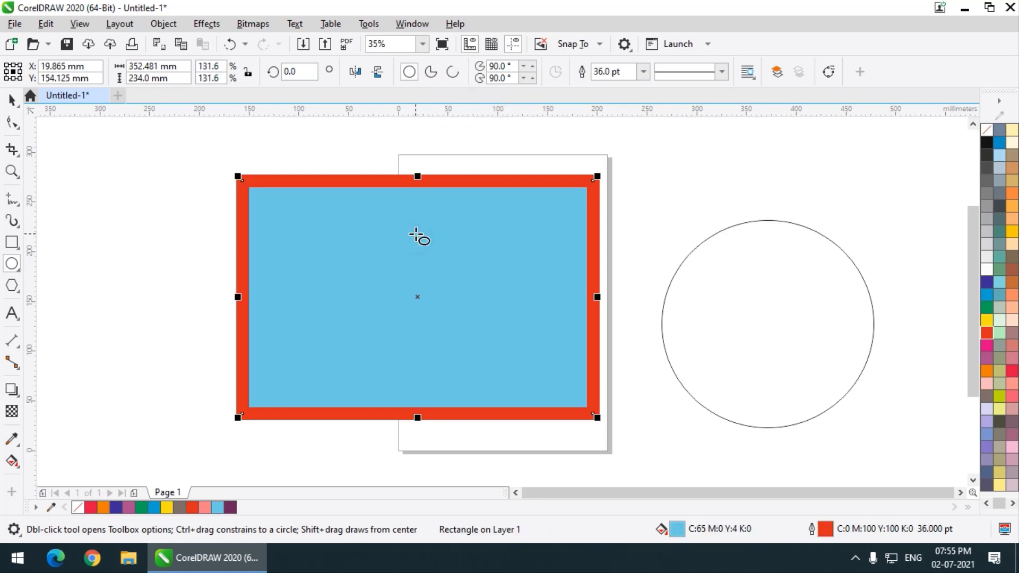
pyautogui.doubleClick(11, 99)
pyautogui.click(353, 244)
pyautogui.click(662, 223)
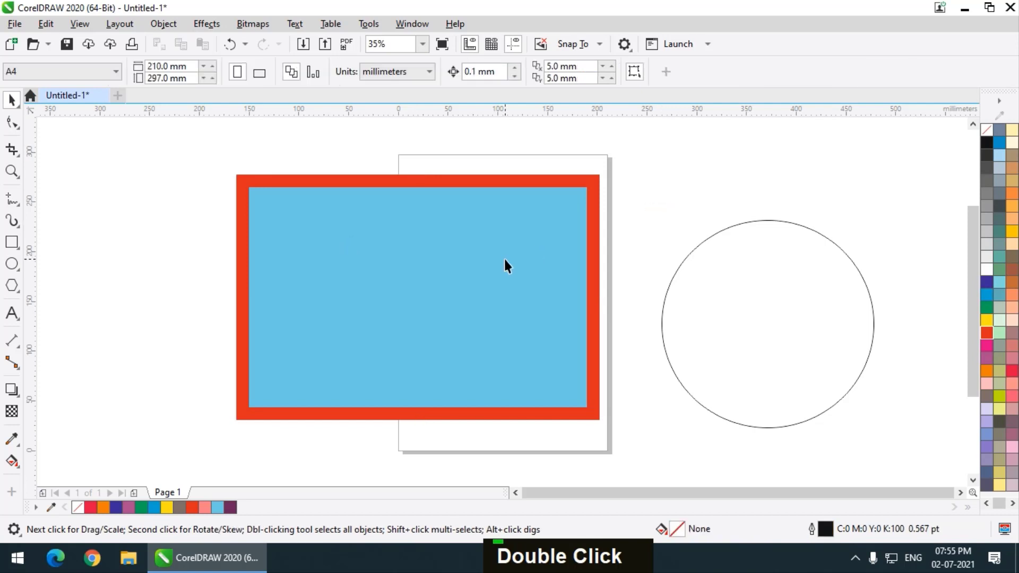
# Select the rectangle and the ellipse in turn to compare their properties with the page properties shown when nothing is selected
pyautogui.click(504, 257)
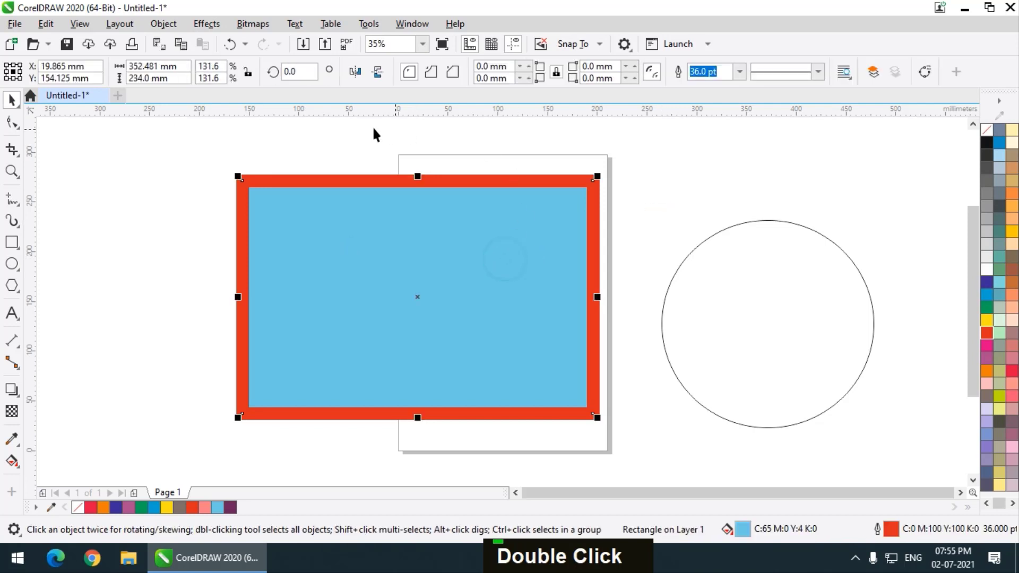
pyautogui.click(759, 269)
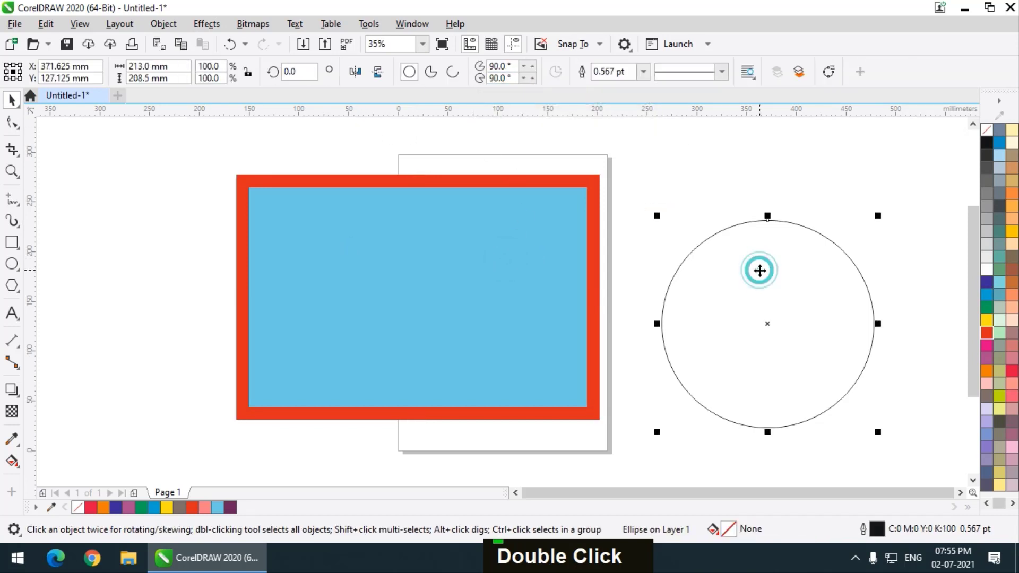
pyautogui.click(466, 224)
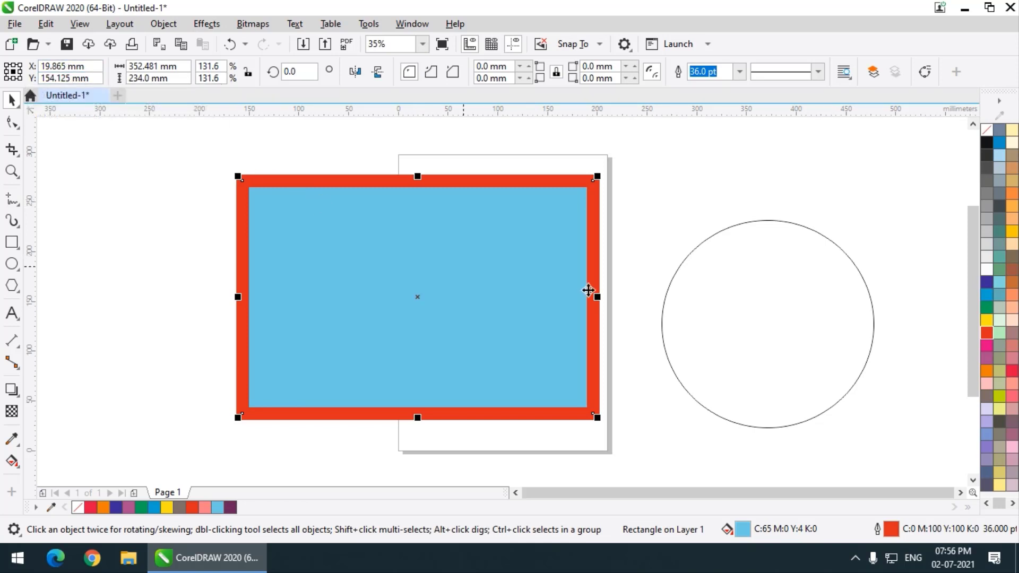
pyautogui.click(791, 351)
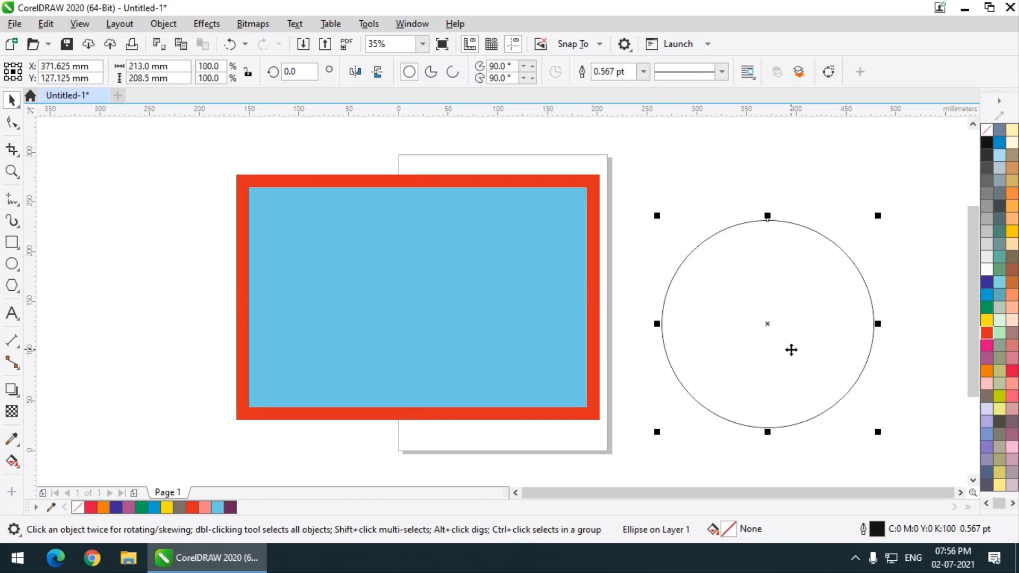
pyautogui.click(323, 257)
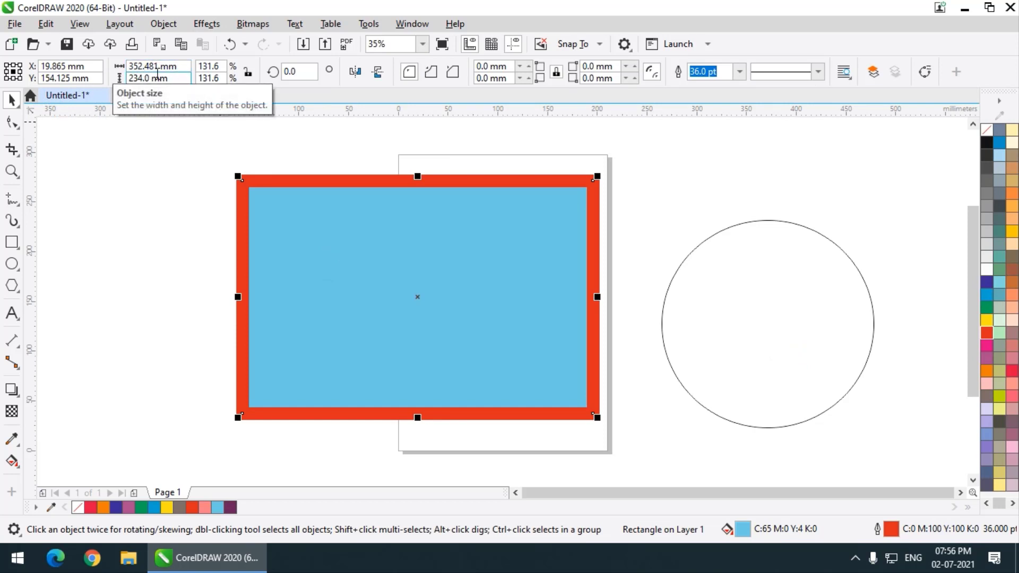
pyautogui.click(763, 342)
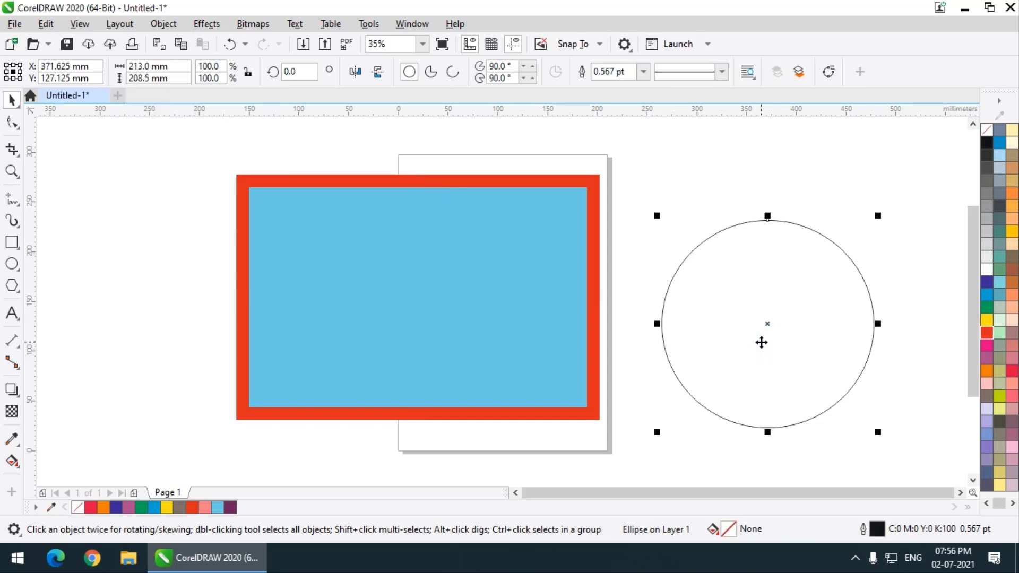
pyautogui.click(425, 306)
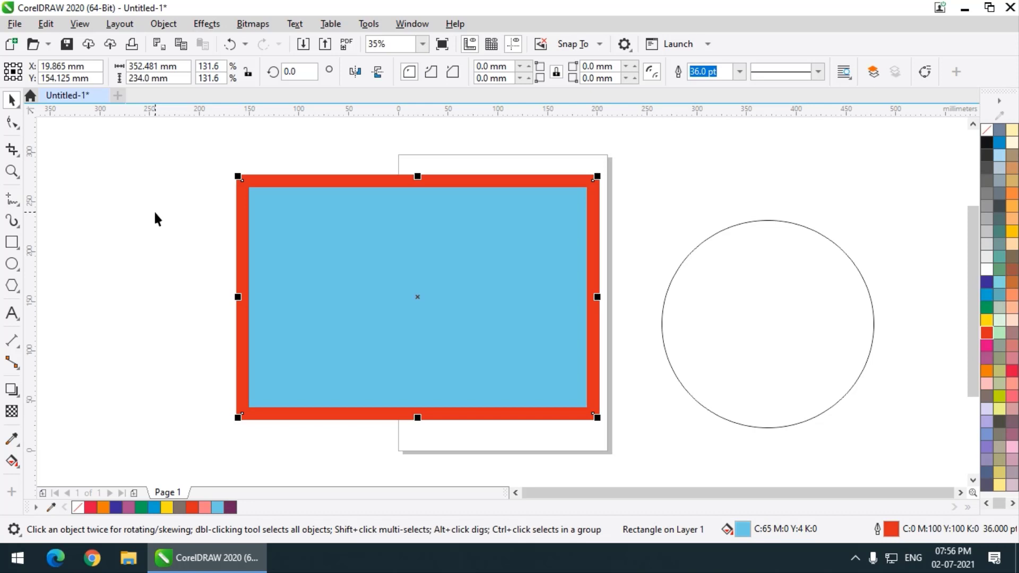
pyautogui.click(154, 211)
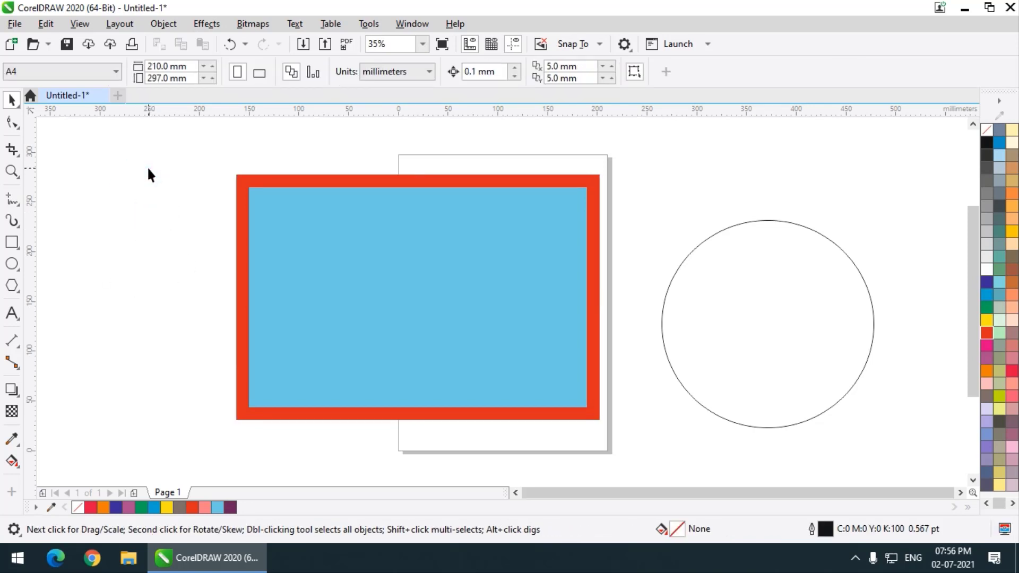
# Change the document's drawing units to inches with no object selected
pyautogui.click(413, 72)
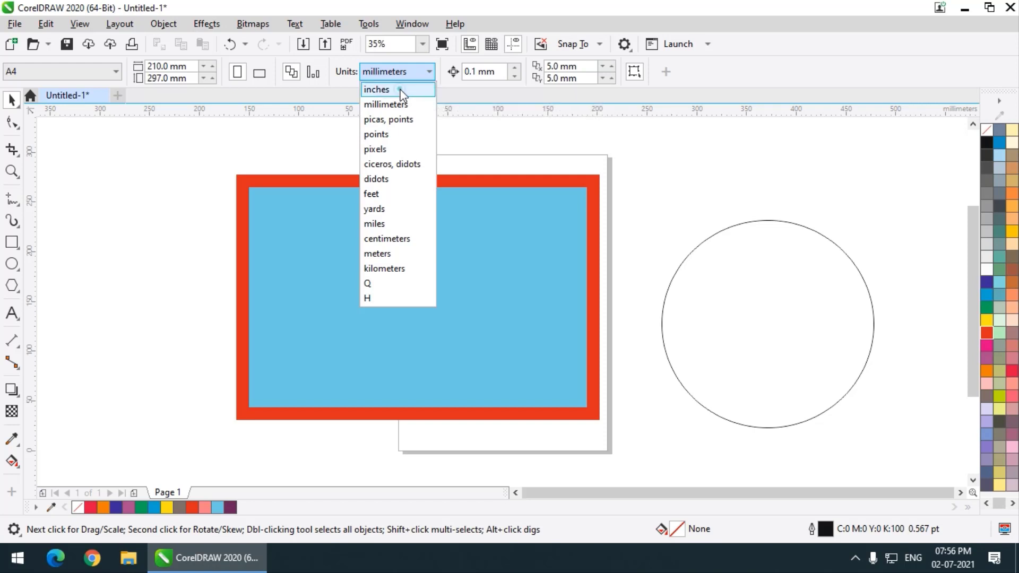
pyautogui.click(401, 93)
pyautogui.click(297, 129)
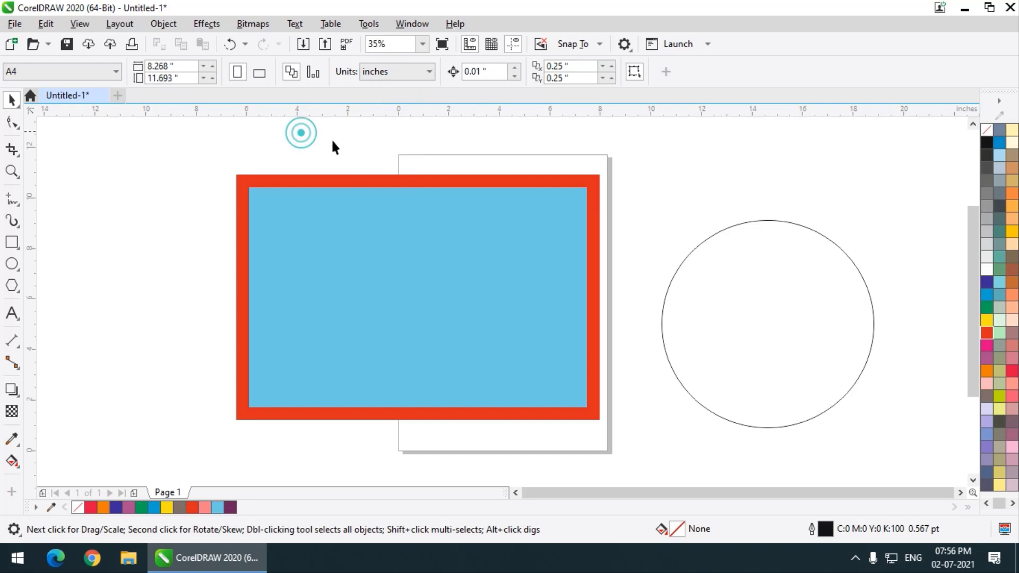
# Examine the rectangle's and ellipse's sizes in inches by selecting each in turn, and clear the selection
pyautogui.click(373, 283)
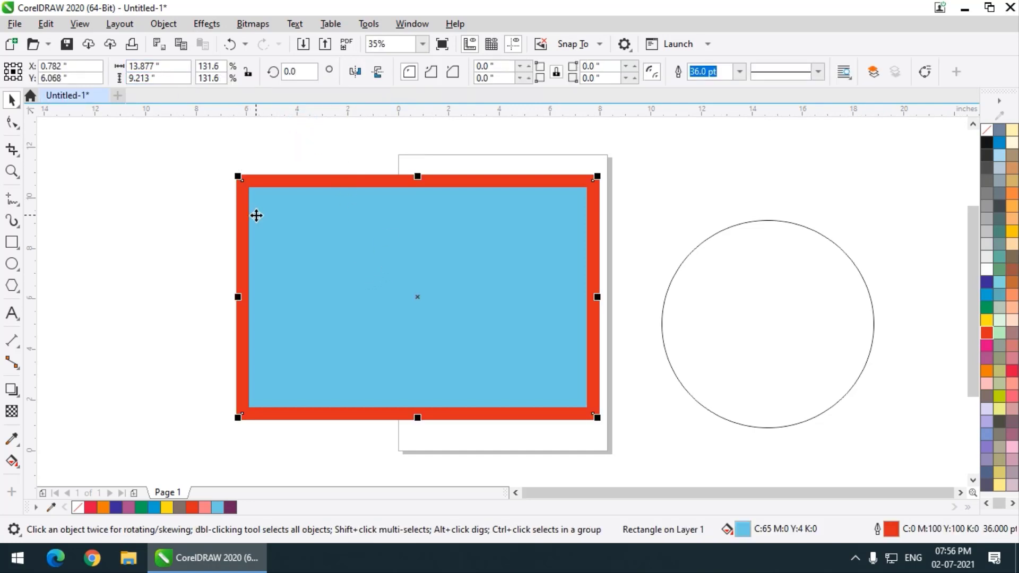
pyautogui.click(175, 181)
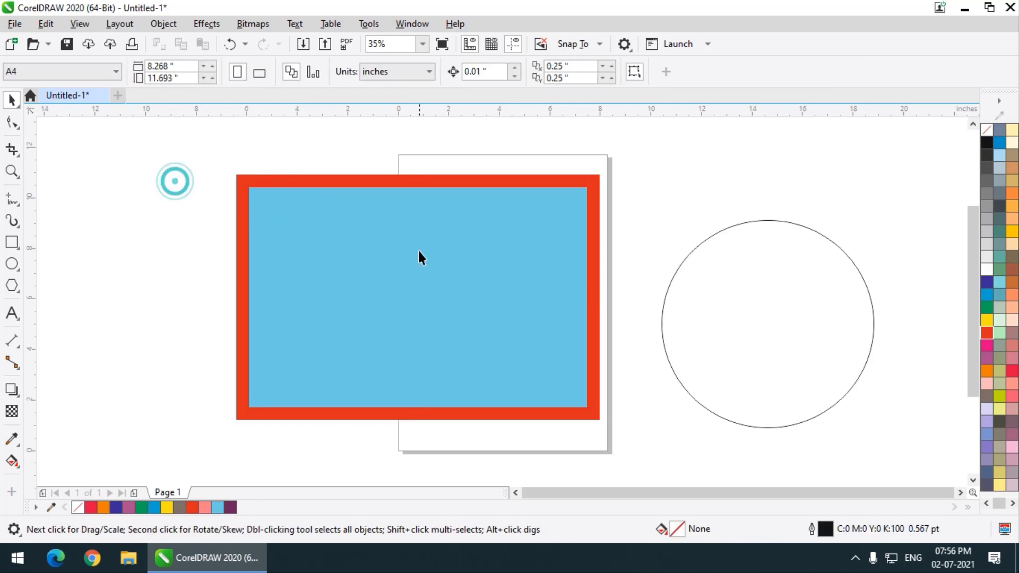
pyautogui.click(418, 254)
pyautogui.click(762, 296)
pyautogui.click(411, 277)
pyautogui.click(70, 251)
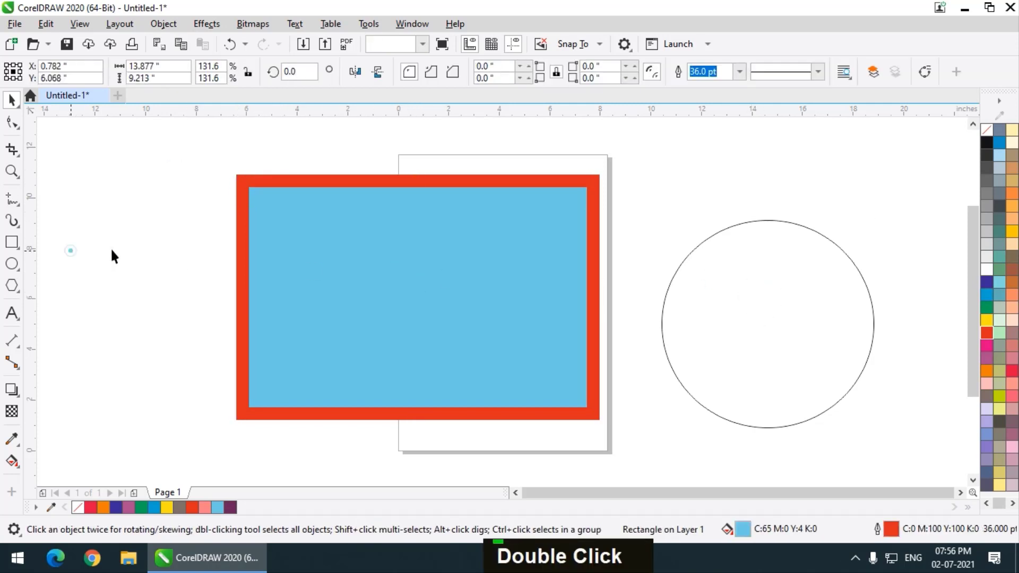
# Move the rectangle up and left across the page's edge, and reposition it so it overlaps the ellipse
pyautogui.click(253, 274)
pyautogui.moveTo(257, 294); pyautogui.dragTo(109, 278)
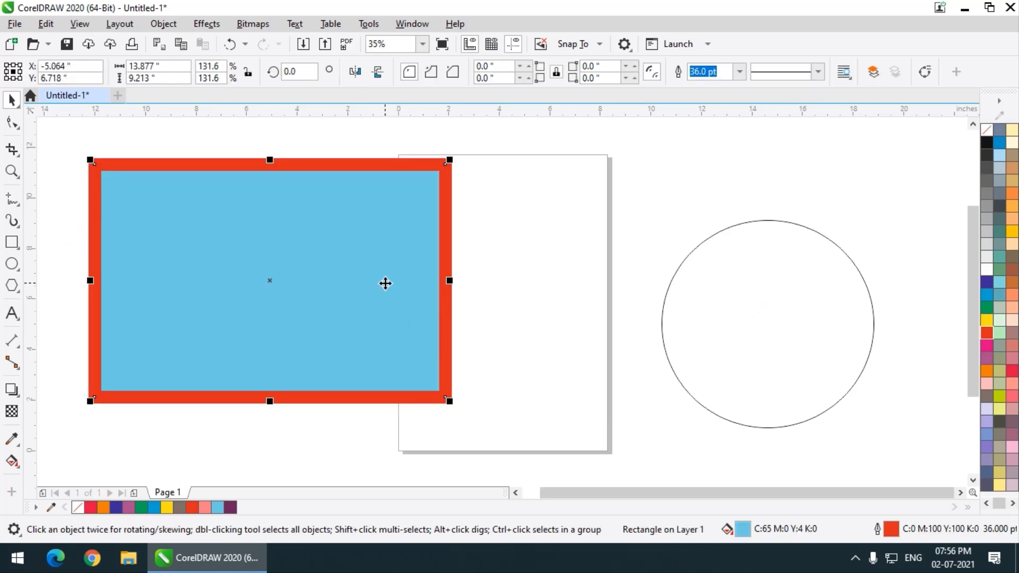
pyautogui.moveTo(385, 283); pyautogui.dragTo(714, 329)
pyautogui.click(290, 255)
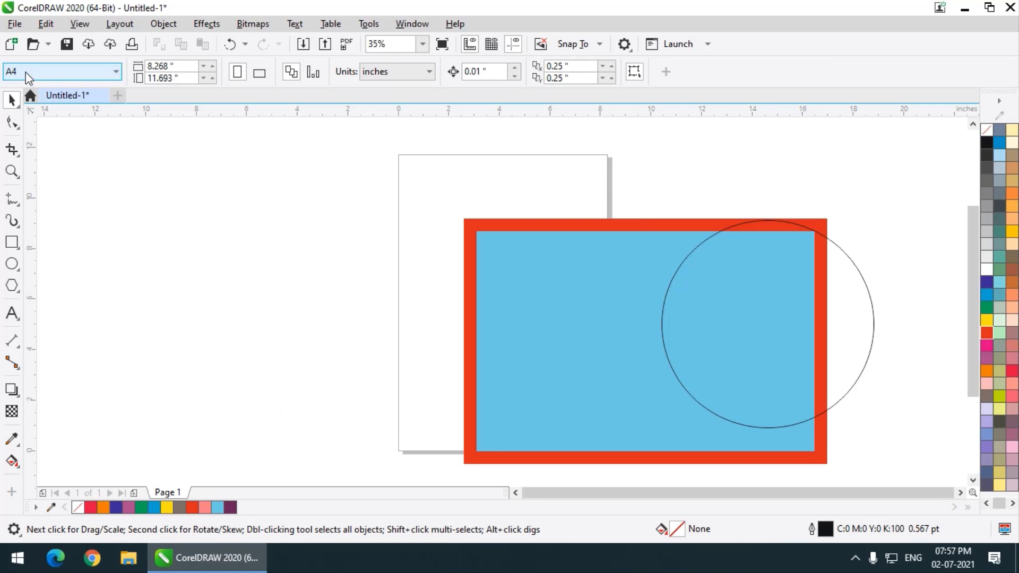
# Shrink the rectangle proportionally to about 7.47 x 4.96 in, place it on the empty area left of the page, and deselect it
pyautogui.moveTo(601, 329); pyautogui.dragTo(282, 329)
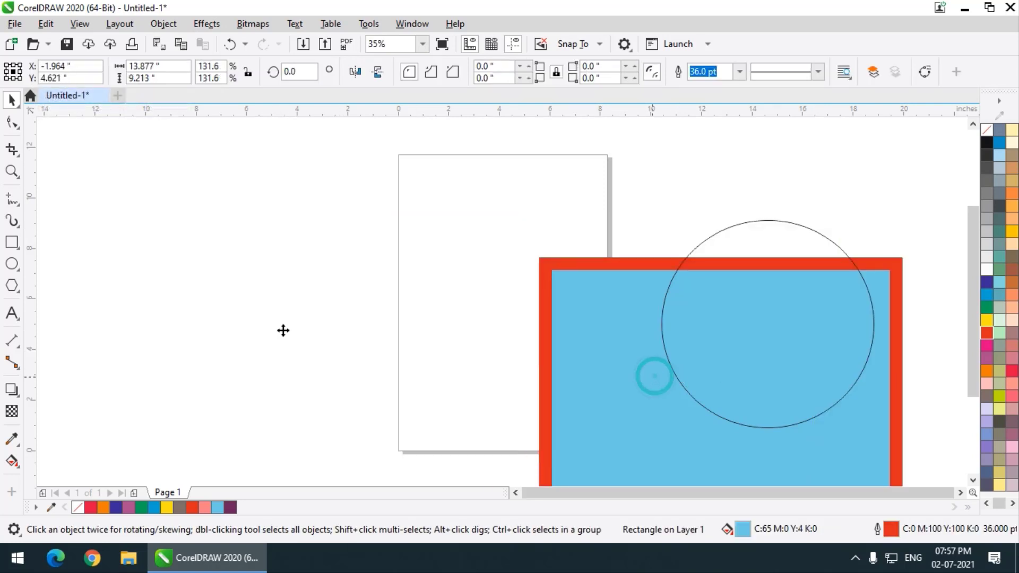
pyautogui.moveTo(530, 211); pyautogui.dragTo(367, 322)
pyautogui.moveTo(317, 396); pyautogui.dragTo(224, 385)
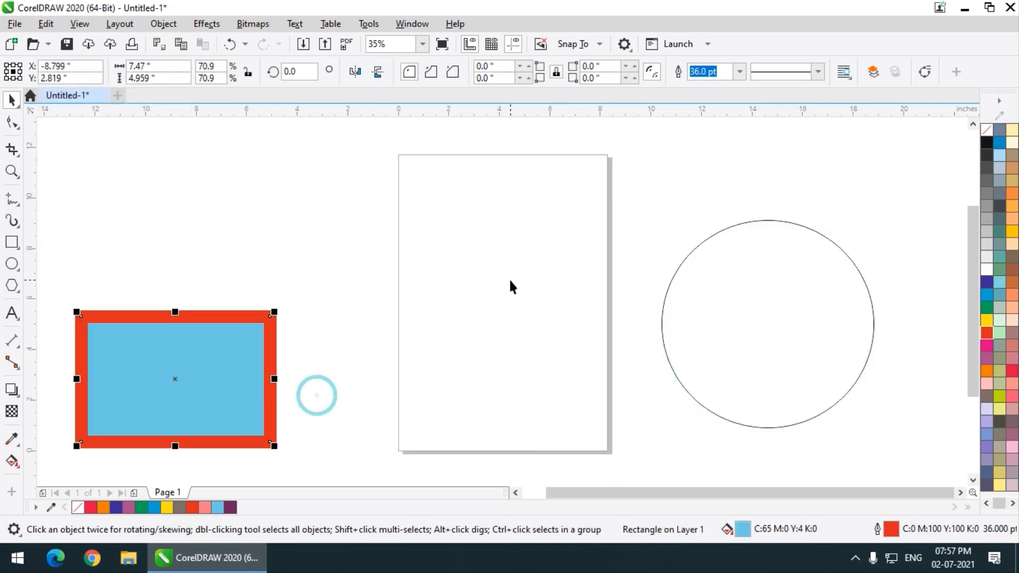
pyautogui.click(510, 279)
pyautogui.click(308, 215)
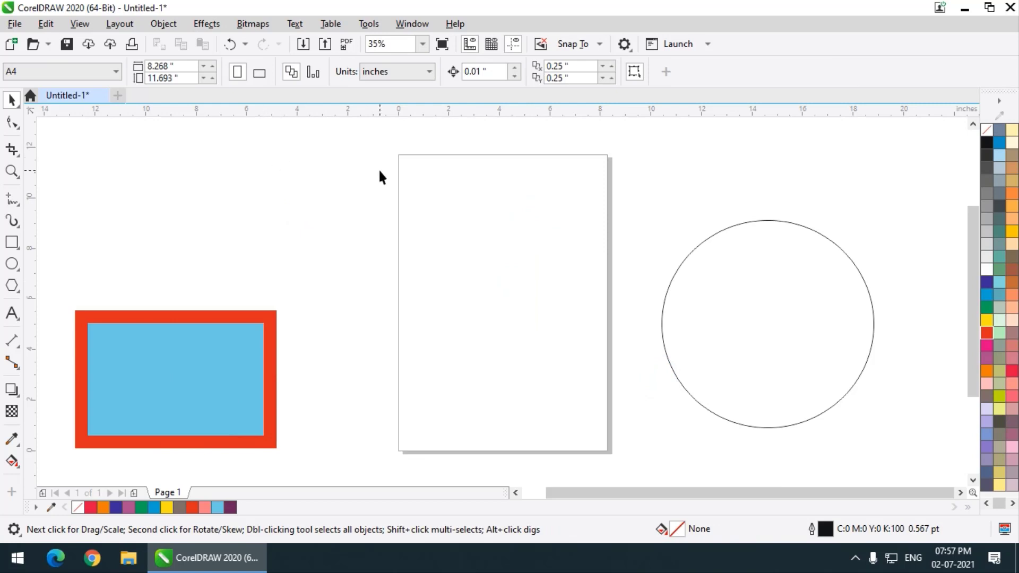
# Try the A3 page size and switch the page back to A4
pyautogui.click(49, 76)
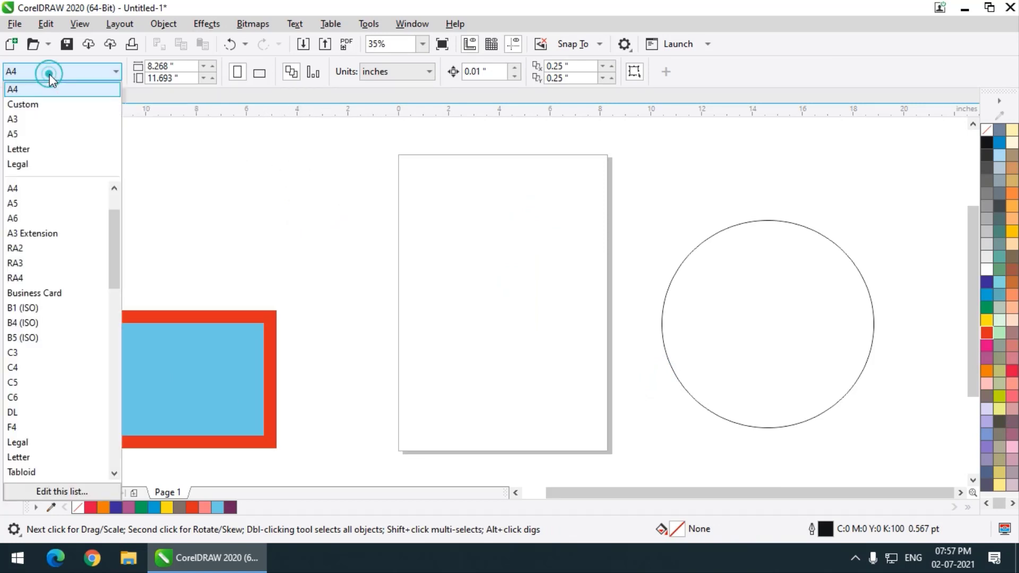
pyautogui.click(50, 118)
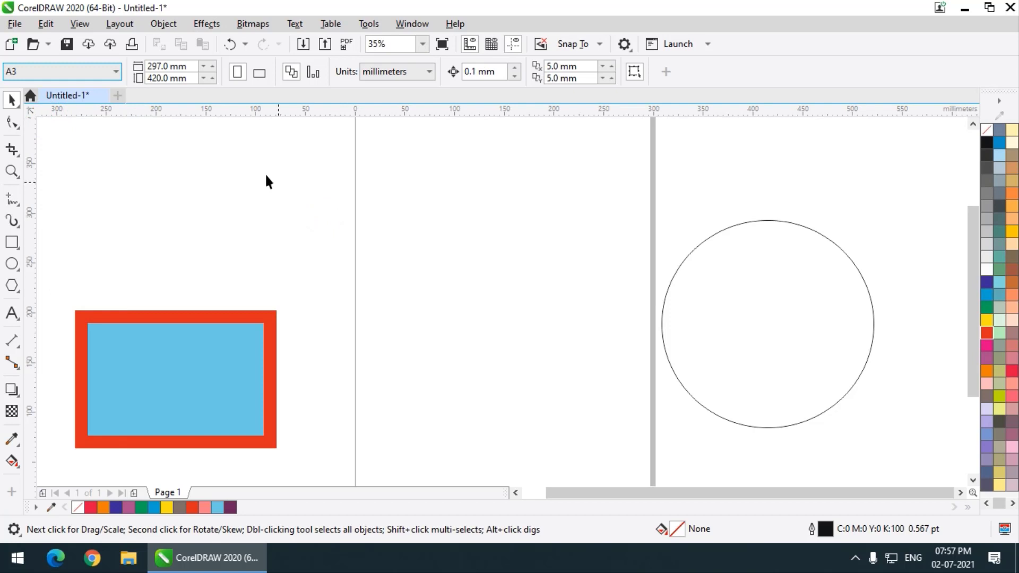
pyautogui.click(28, 71)
pyautogui.click(31, 104)
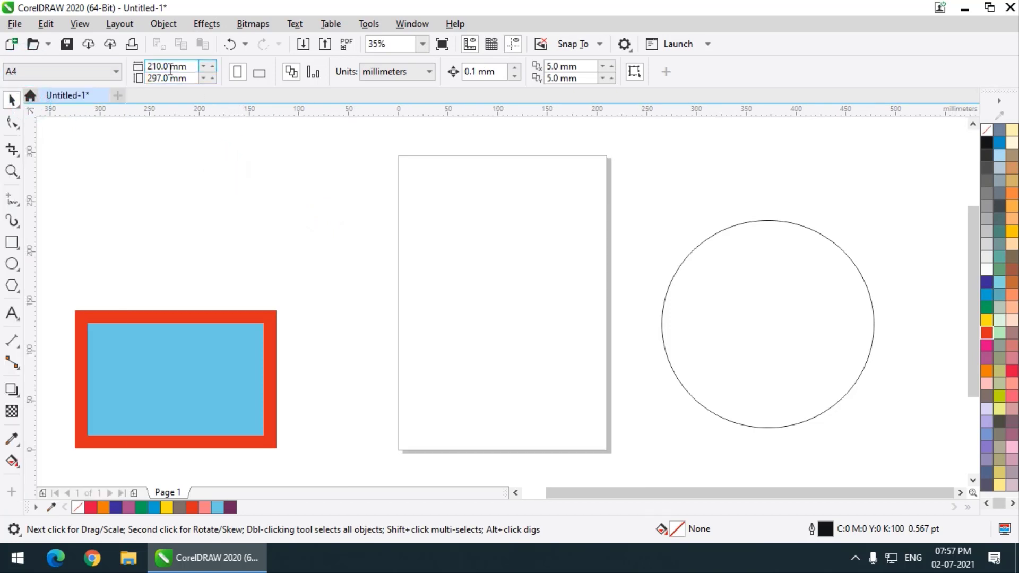
# Set the drawing units to inches and give the page a custom size of 9 x 9 in
pyautogui.click(381, 74)
pyautogui.click(380, 88)
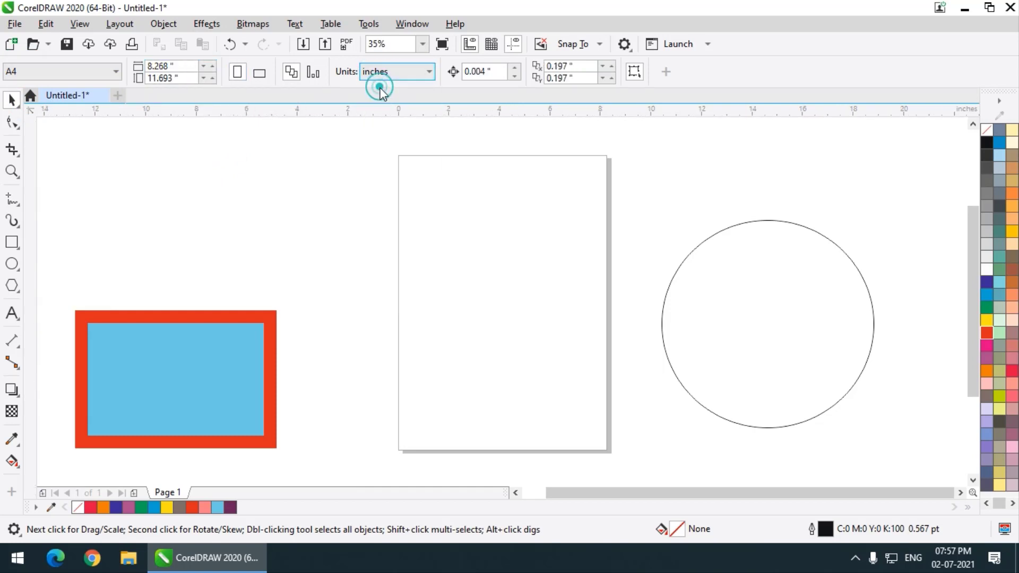
pyautogui.click(169, 66)
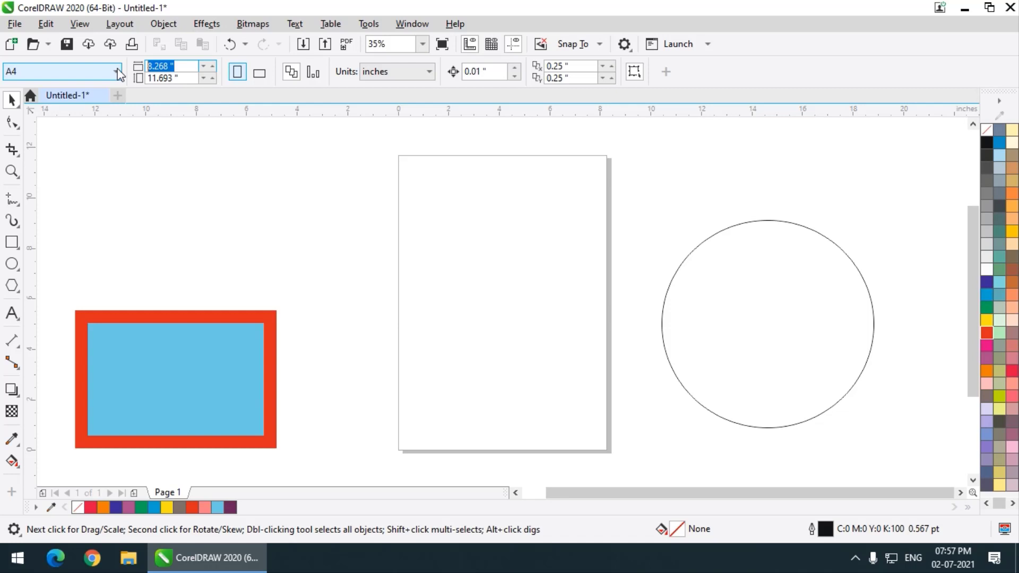
pyautogui.write('9')
pyautogui.press('Tab')
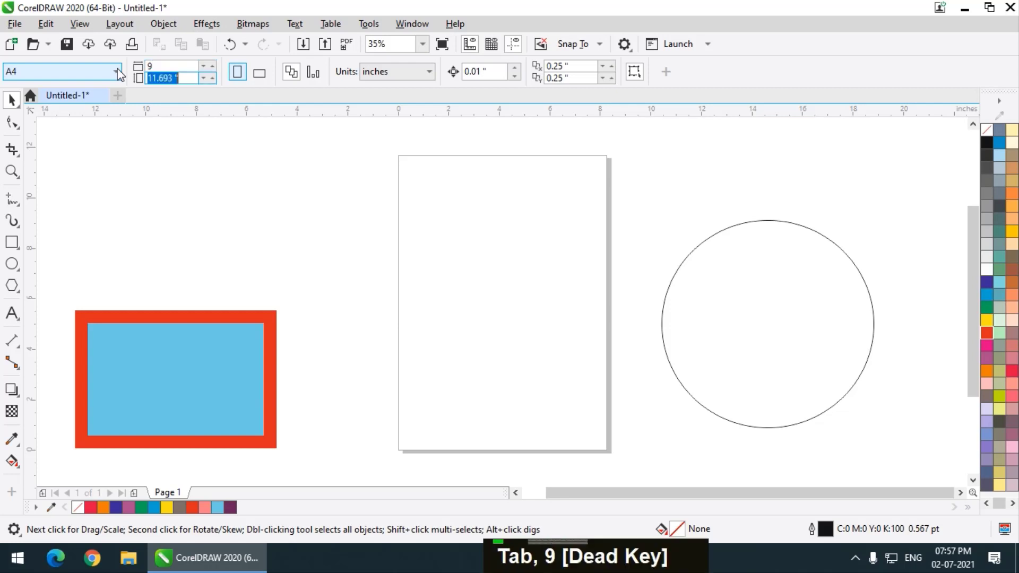
pyautogui.write('9')
pyautogui.press('Return')
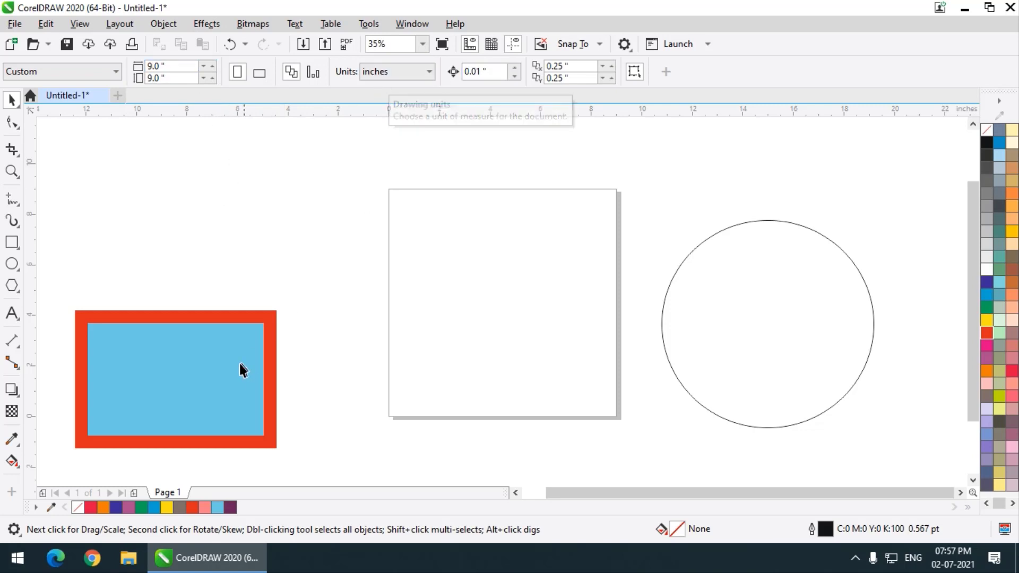
# Move the rectangle right and slightly up until it sits against the page's left edge
pyautogui.moveTo(240, 364); pyautogui.dragTo(272, 347)
pyautogui.click(479, 258)
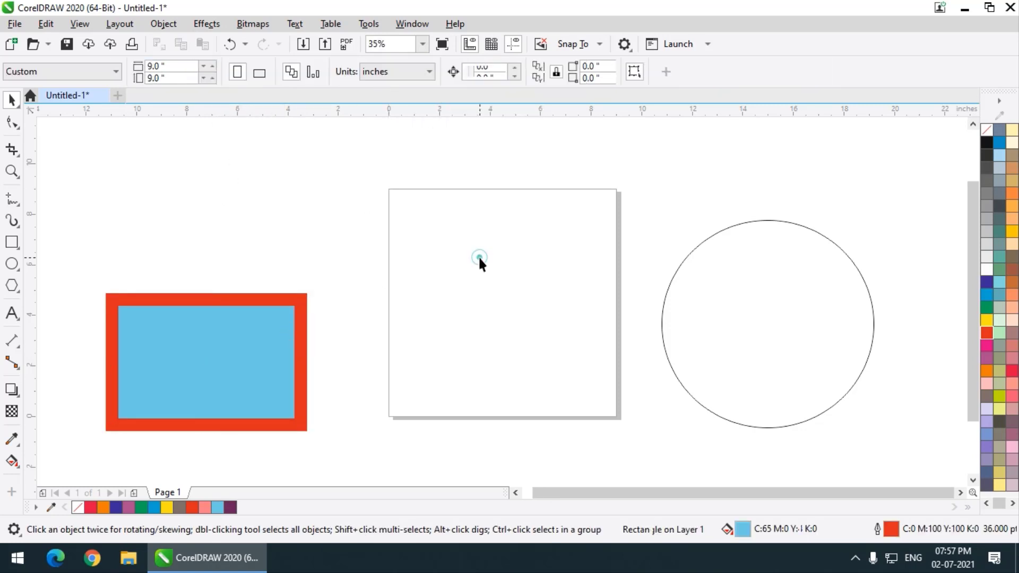
pyautogui.click(235, 170)
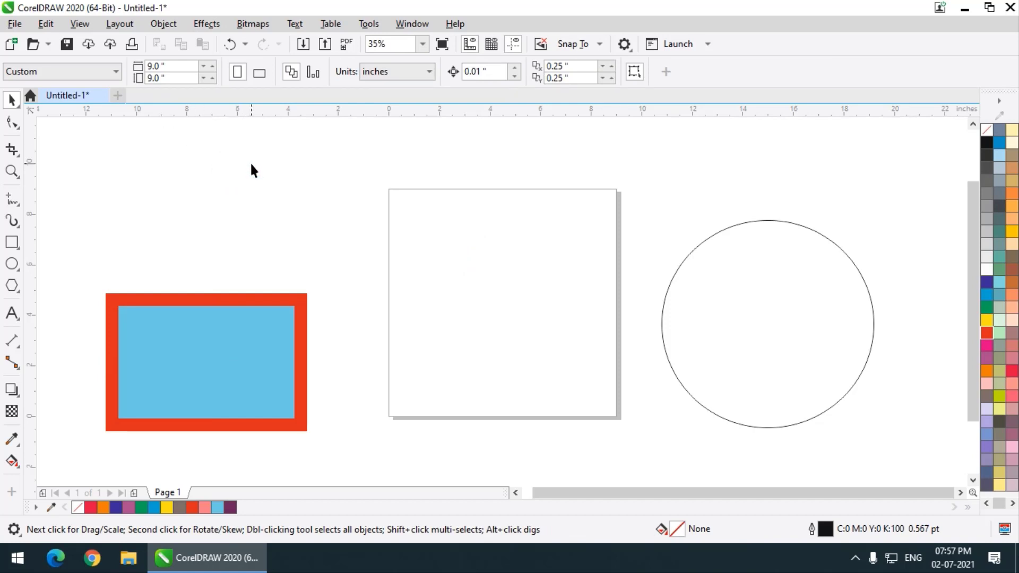
pyautogui.click(62, 72)
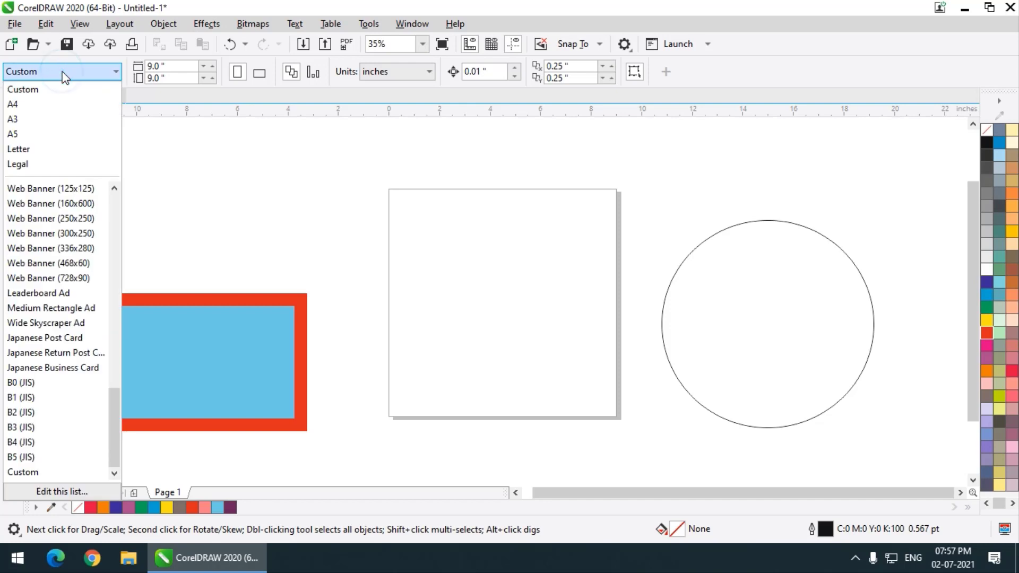
pyautogui.click(262, 190)
pyautogui.moveTo(266, 344); pyautogui.dragTo(347, 336)
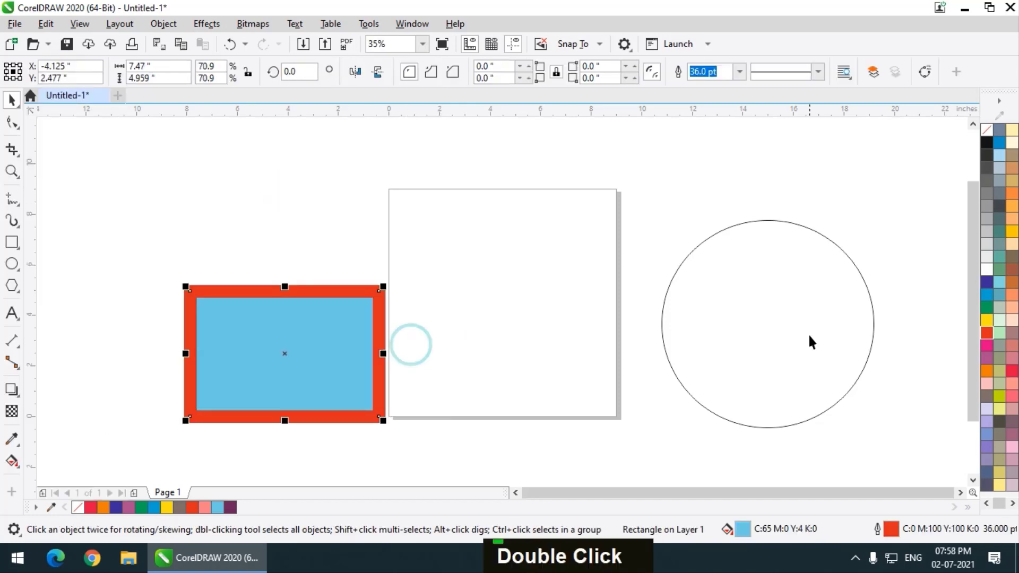
# Move the ellipse left so it overlaps the page's lower-right corner, fill it with yellow, and deselect it
pyautogui.moveTo(809, 335); pyautogui.dragTo(716, 358)
pyautogui.click(986, 320)
pyautogui.click(451, 222)
# Change the page size to the A5 preset
pyautogui.click(76, 72)
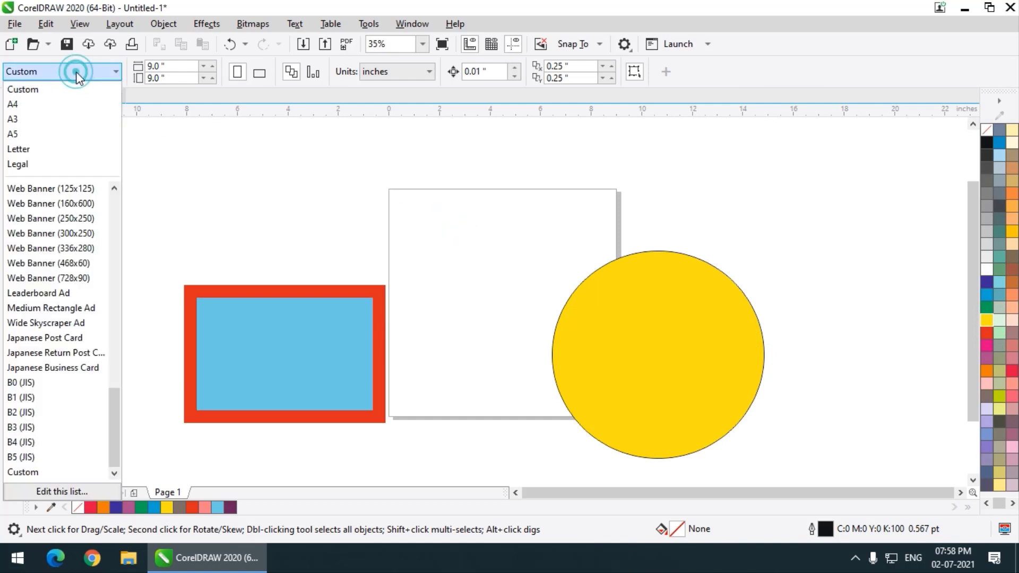
pyautogui.click(64, 133)
pyautogui.click(379, 218)
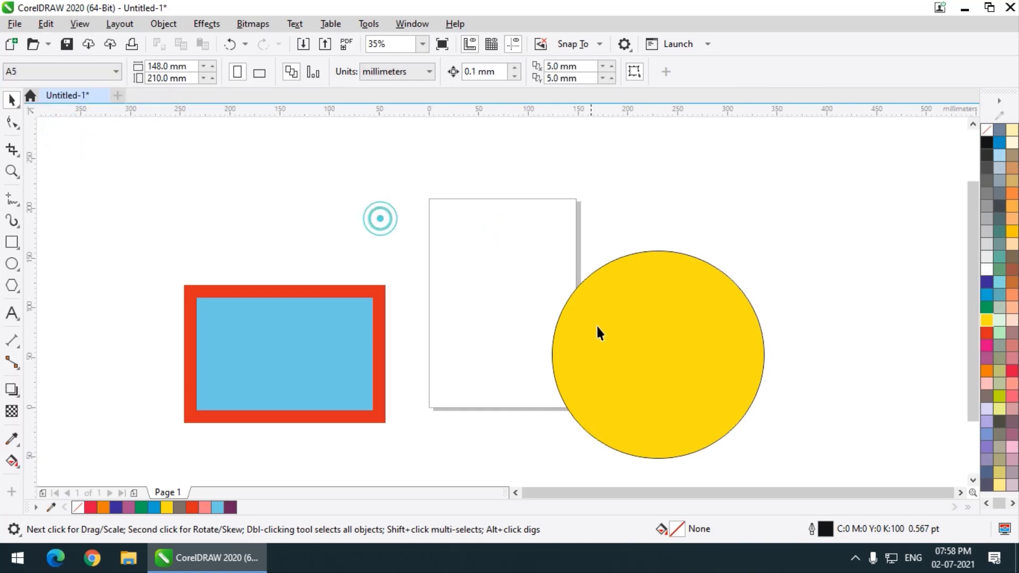
# Shift the ellipse slightly up and left, move the rectangle right to the A5 page's left edge, and clear the selection
pyautogui.click(604, 338)
pyautogui.moveTo(581, 329); pyautogui.dragTo(580, 330)
pyautogui.moveTo(333, 336); pyautogui.dragTo(368, 337)
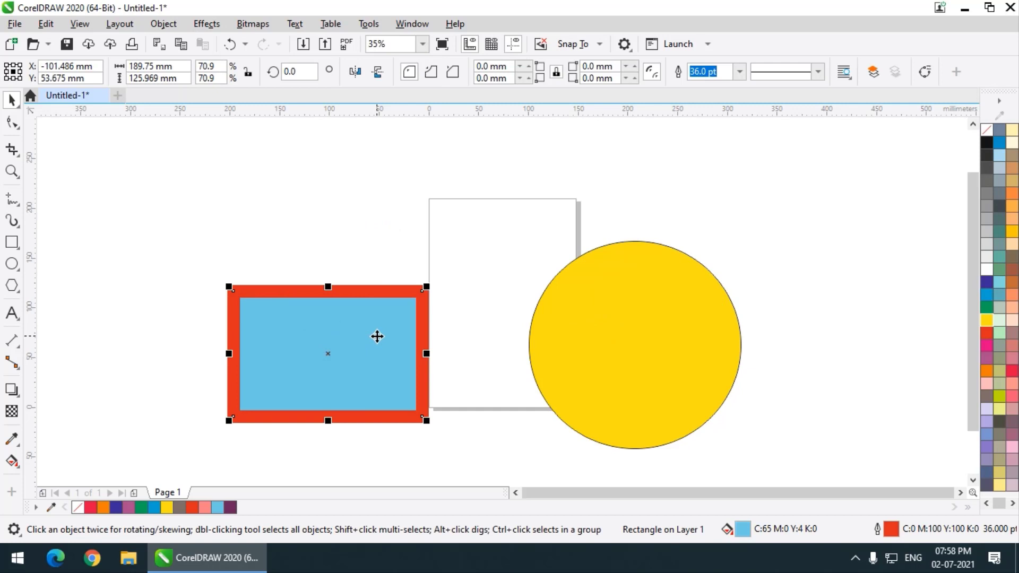
pyautogui.click(382, 217)
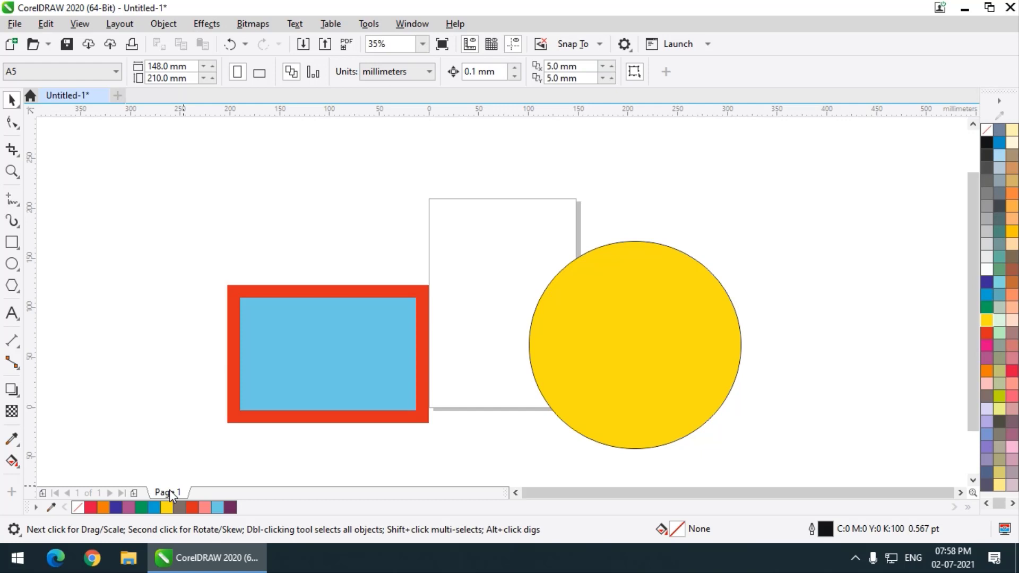
# Move the rectangle left and slightly up, away from the page, and select the yellow ellipse
pyautogui.click(318, 220)
pyautogui.doubleClick(365, 325)
pyautogui.moveTo(402, 367); pyautogui.dragTo(358, 355)
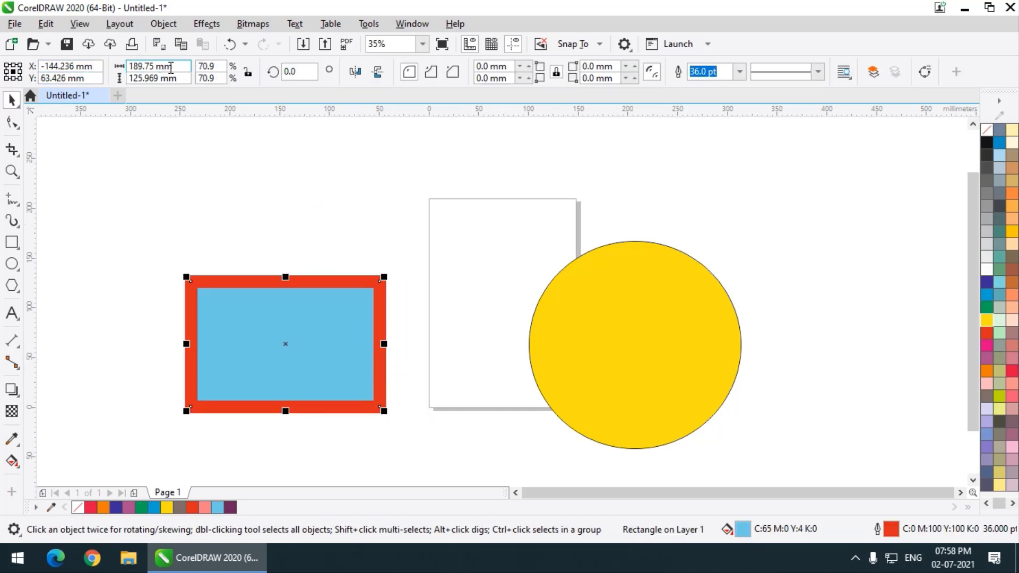
pyautogui.click(609, 283)
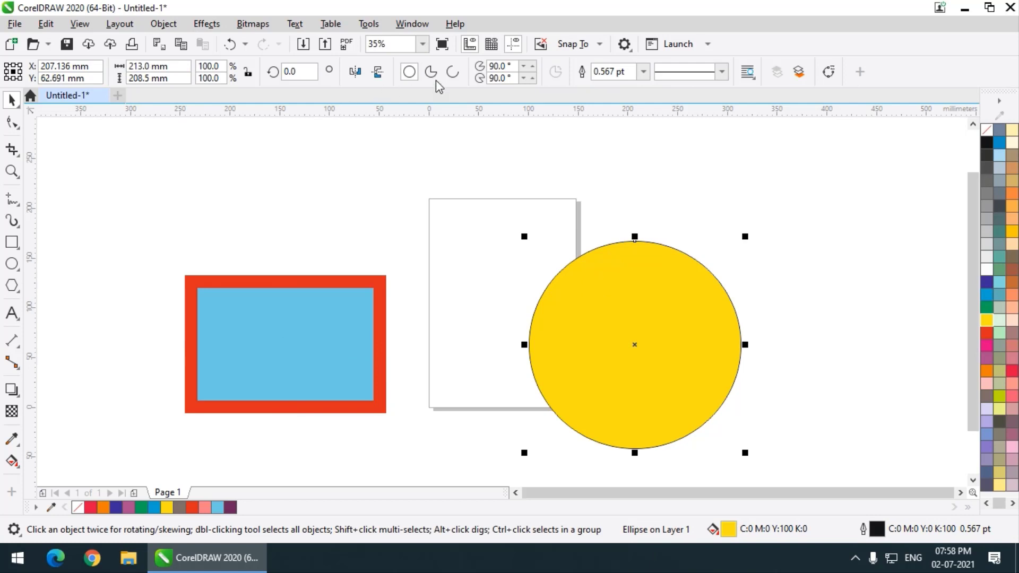
# Move the red-outlined blue rectangle slightly up and left, then delete it and the yellow ellipse from the drawing
pyautogui.click(302, 207)
pyautogui.moveTo(303, 322); pyautogui.dragTo(288, 258)
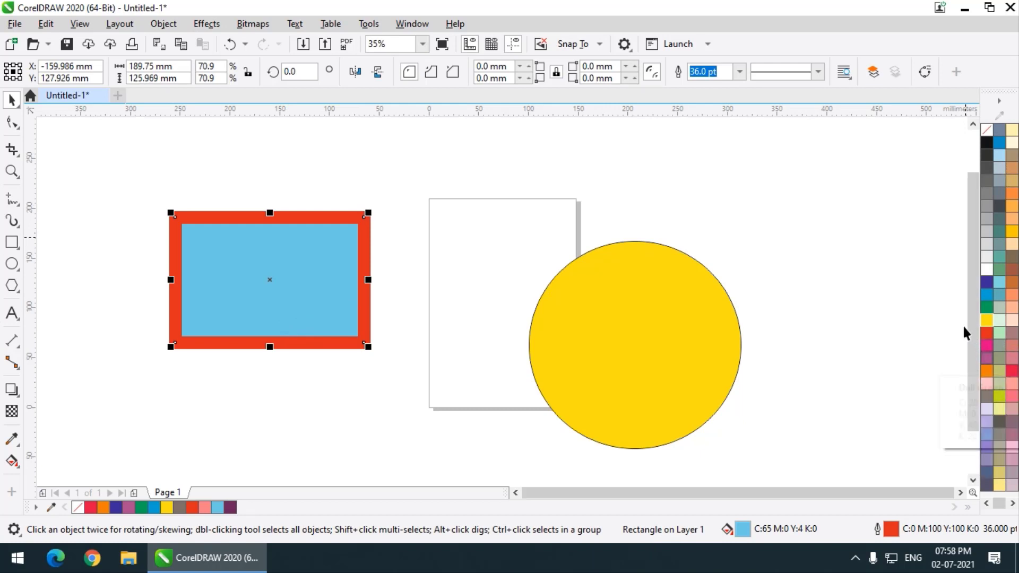
pyautogui.press('Delete')
pyautogui.click(656, 356)
pyautogui.press('Delete')
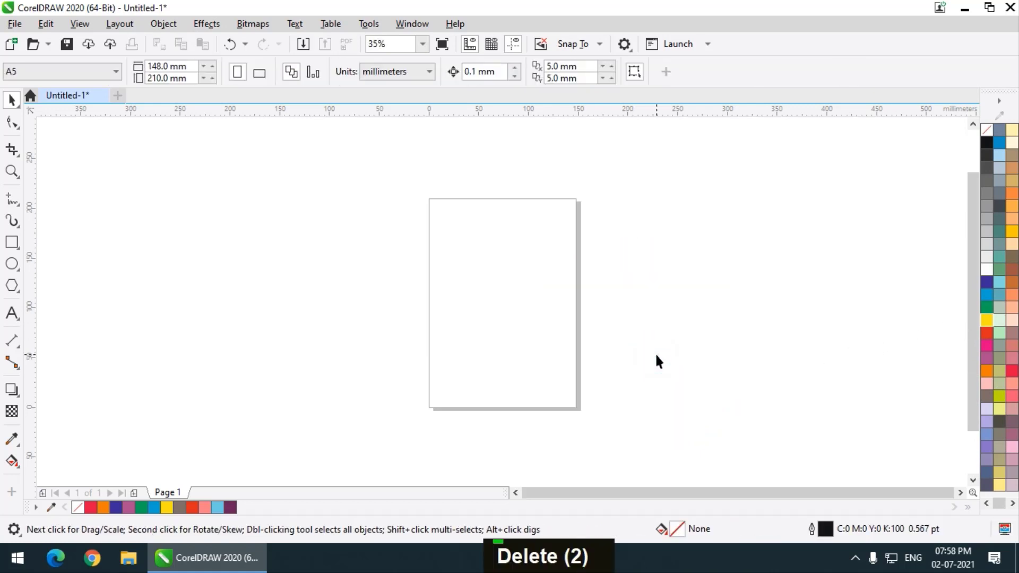
pyautogui.hotkey('shift', 'F4')
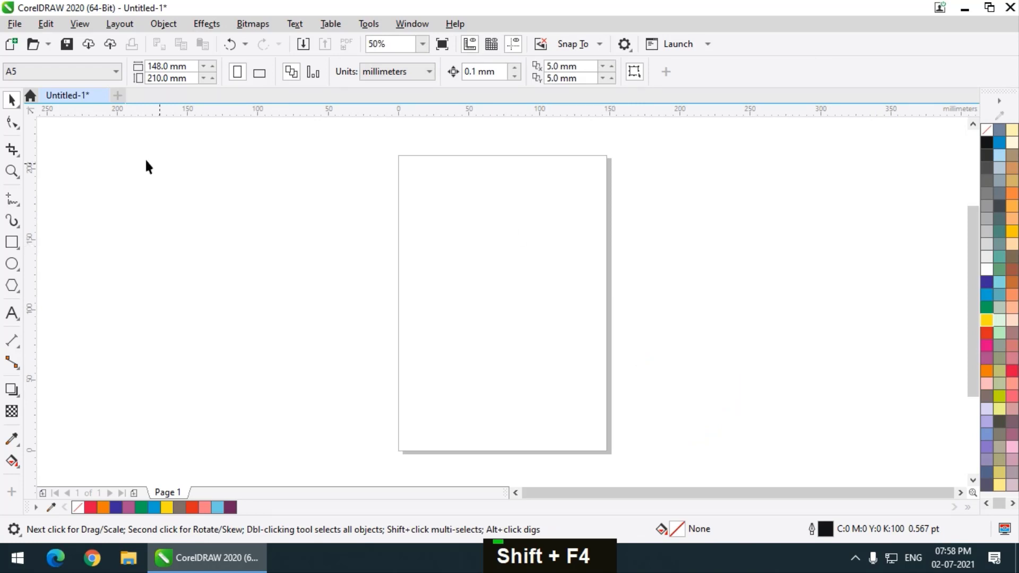
# Close the Untitled-1 document without saving its changes and open the Welcome Screen
pyautogui.click(102, 96)
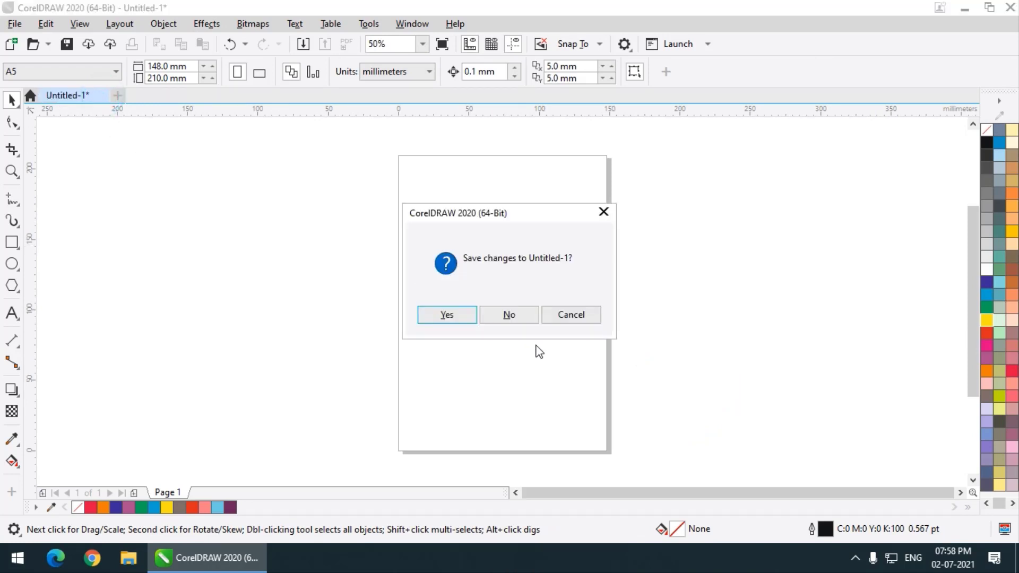
pyautogui.click(517, 316)
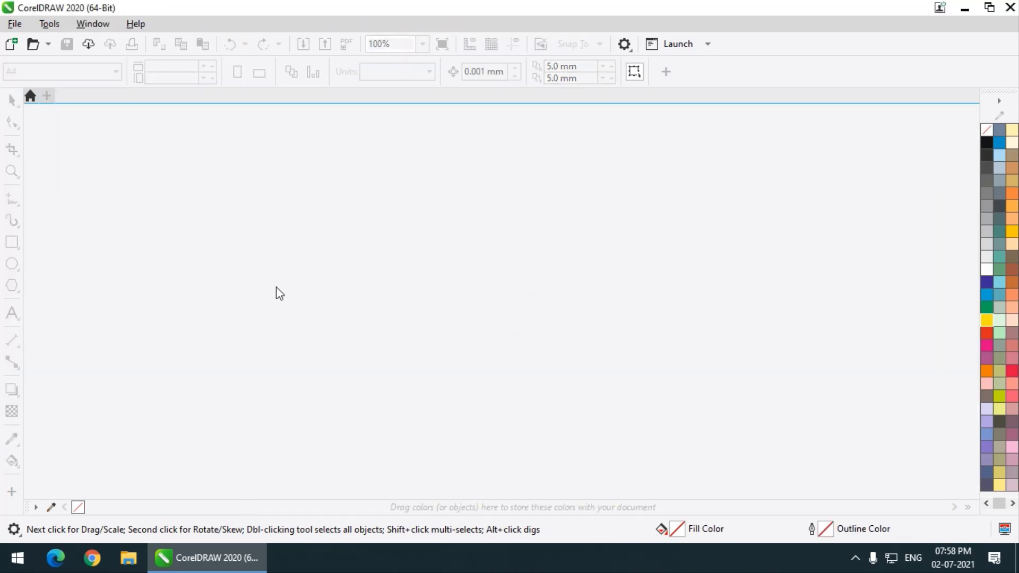
pyautogui.click(32, 96)
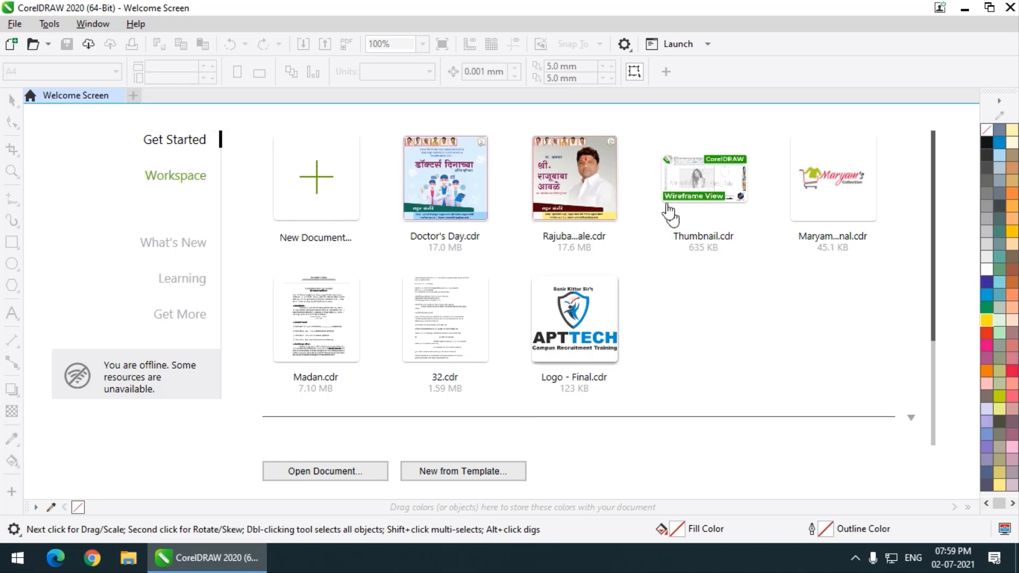
# Create a new one-page A4 document in portrait orientation with the CorelDRAW default preset, CMYK color mode, millimeters and 300 dpi
pyautogui.click(15, 24)
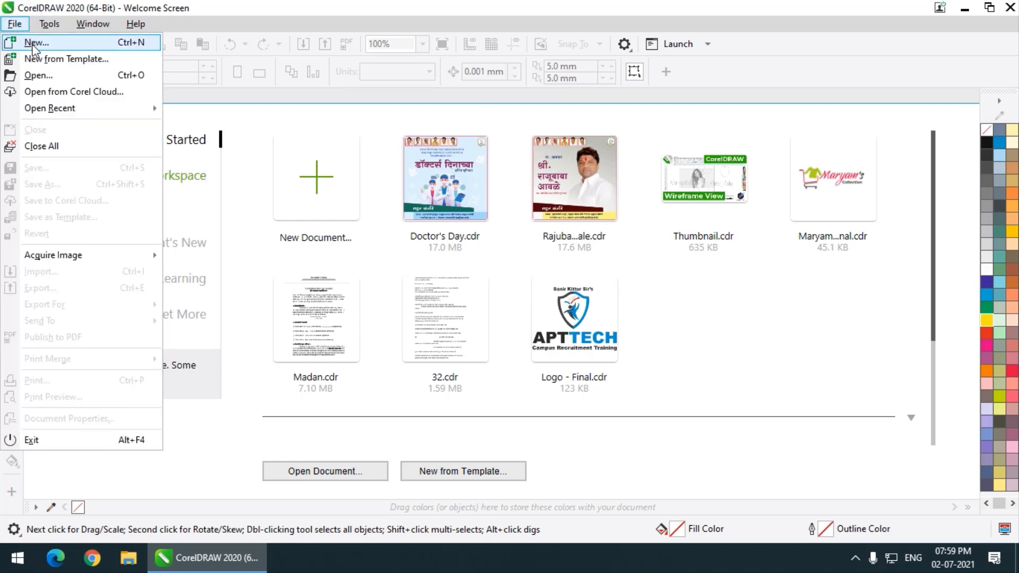
pyautogui.click(204, 98)
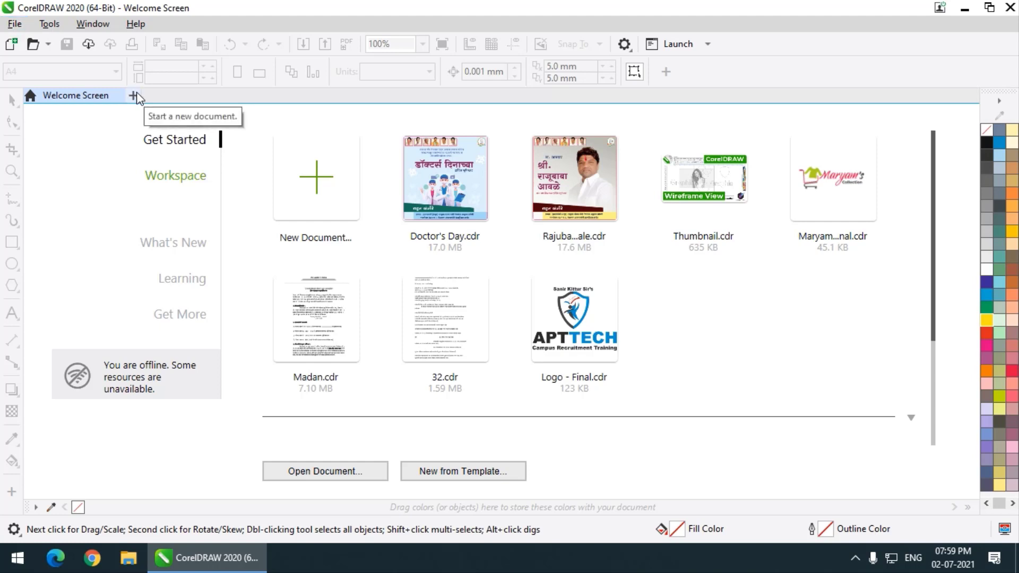
pyautogui.click(21, 29)
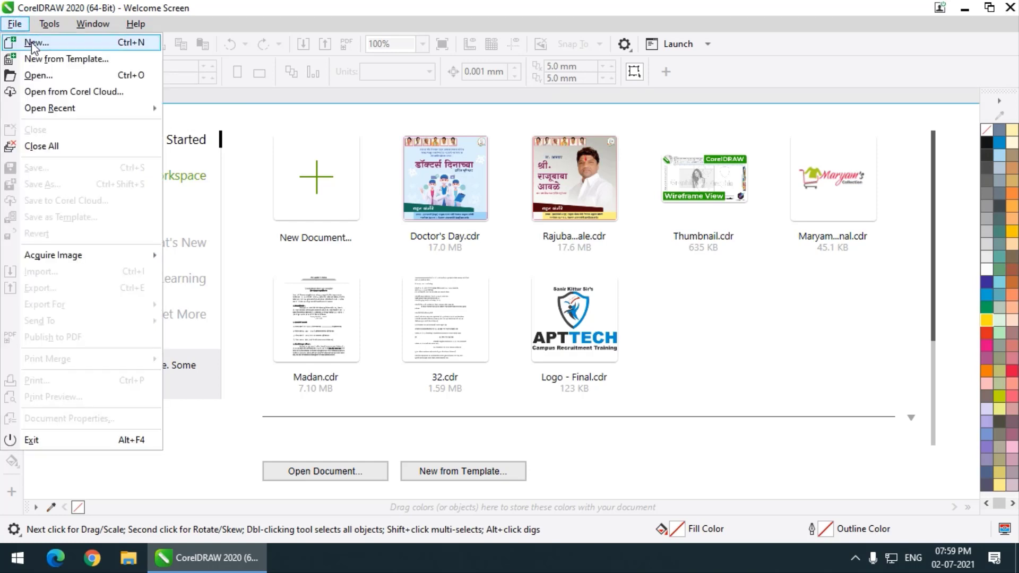
pyautogui.click(31, 43)
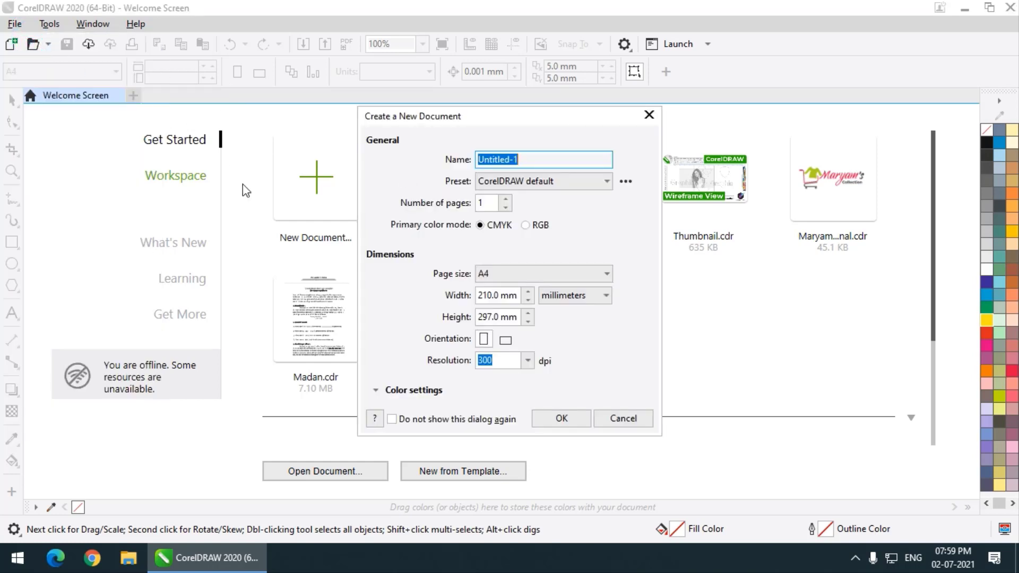
pyautogui.moveTo(421, 121); pyautogui.dragTo(296, 123)
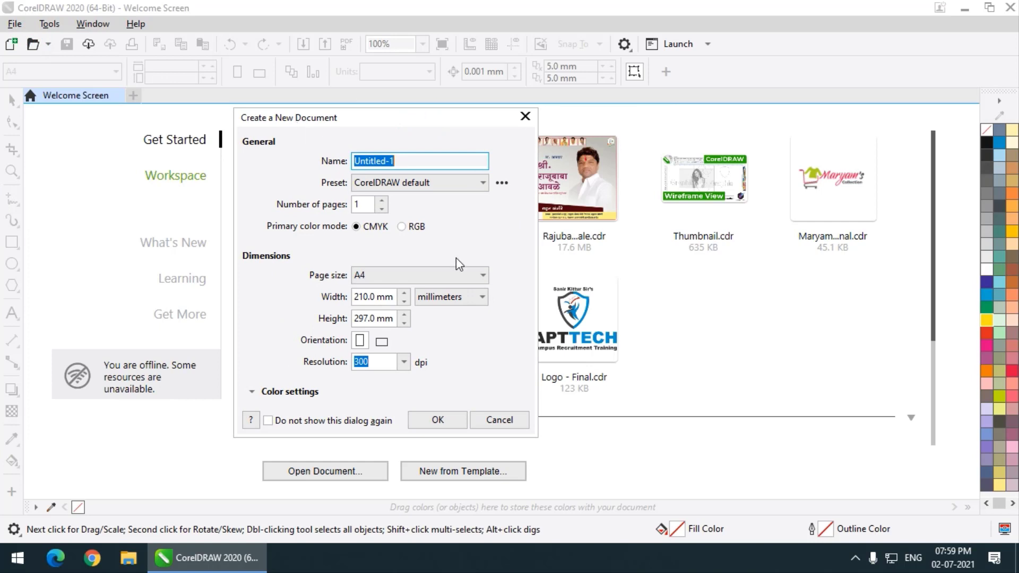
pyautogui.click(416, 276)
pyautogui.click(416, 276)
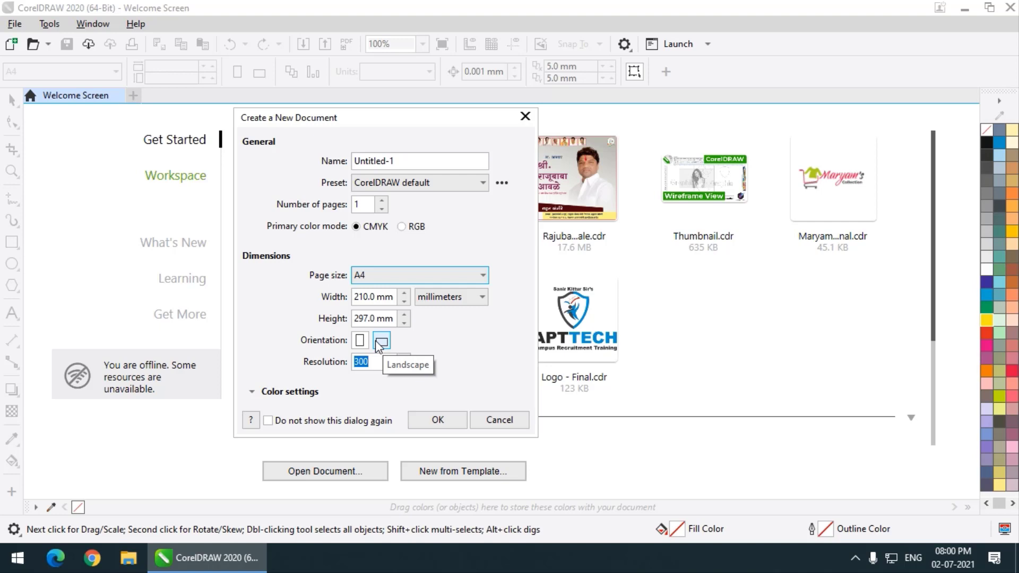
pyautogui.click(436, 422)
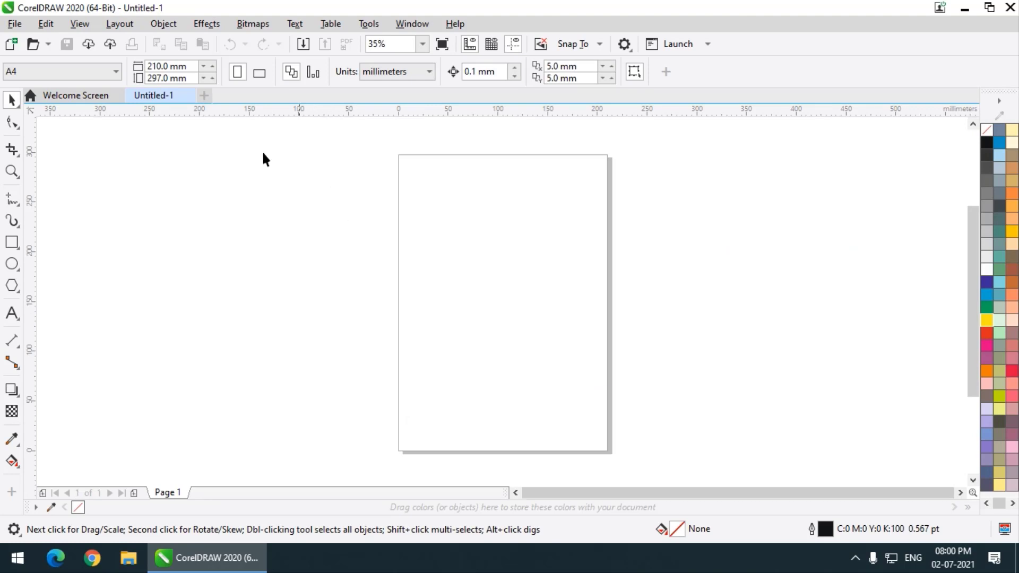
# Switch the A4 page to landscape orientation and back to portrait
pyautogui.click(178, 193)
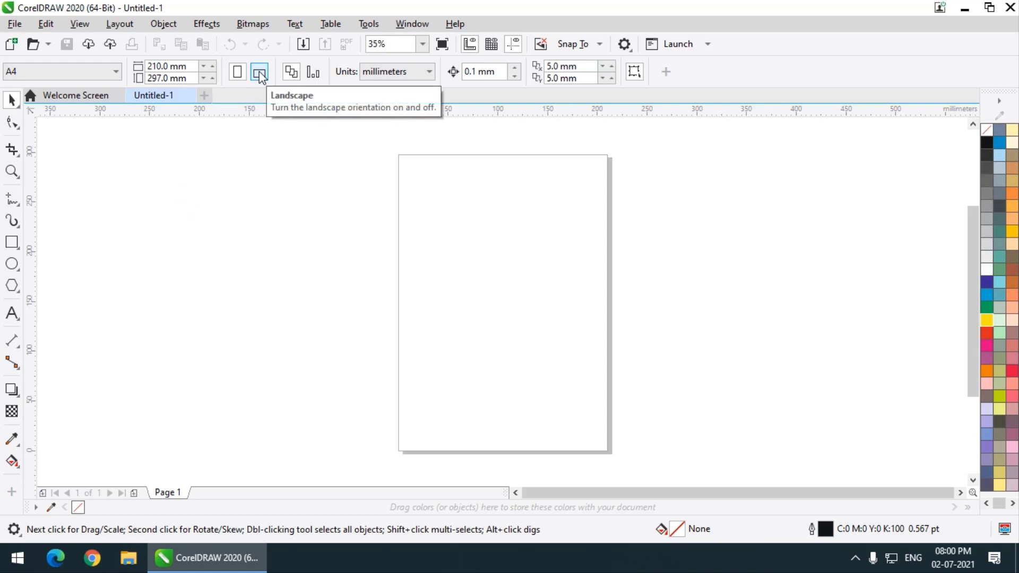
pyautogui.click(259, 74)
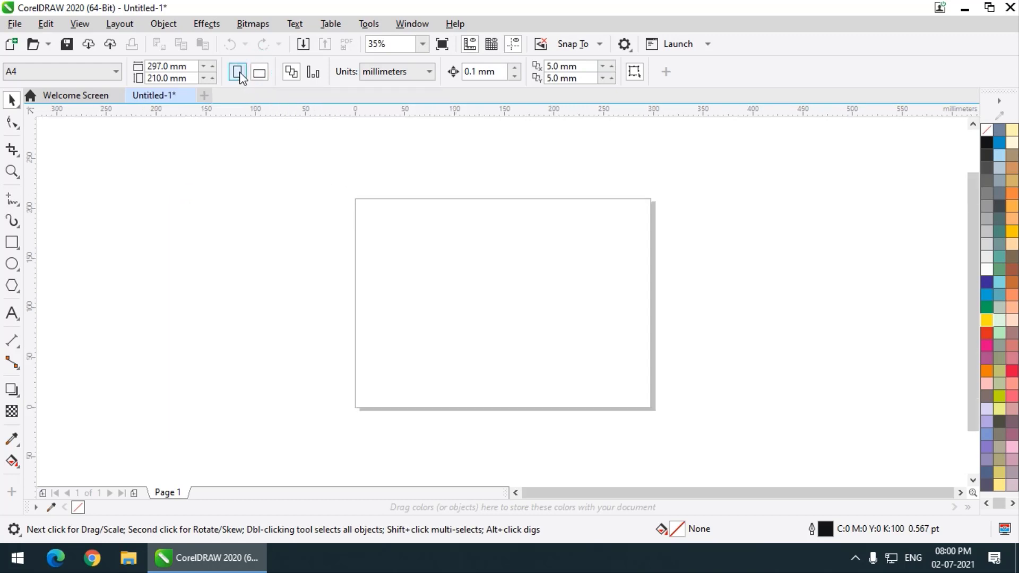
pyautogui.click(238, 72)
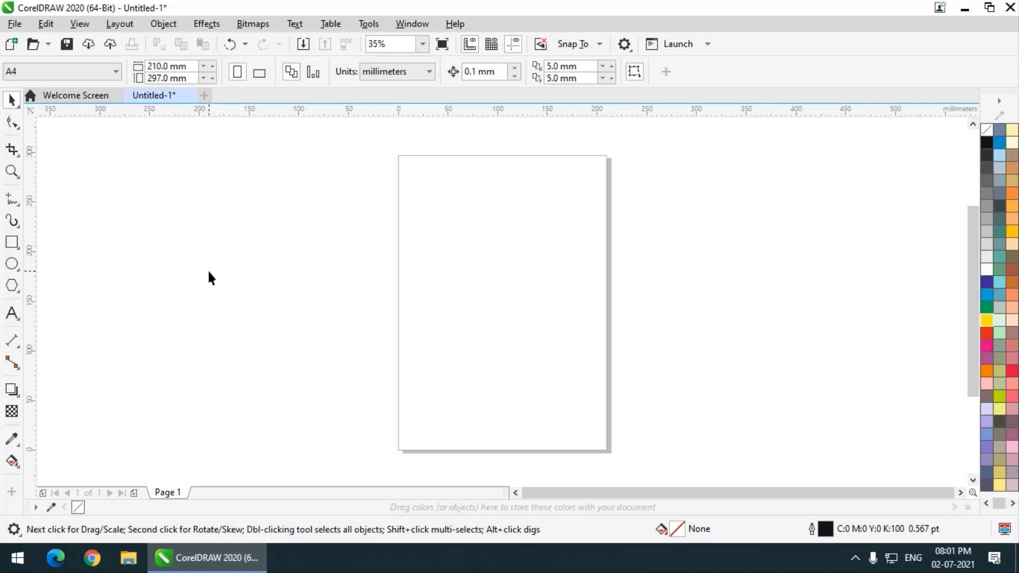
# Apply the Page Layout specialty workspace and close its Guidelines docker
pyautogui.click(417, 25)
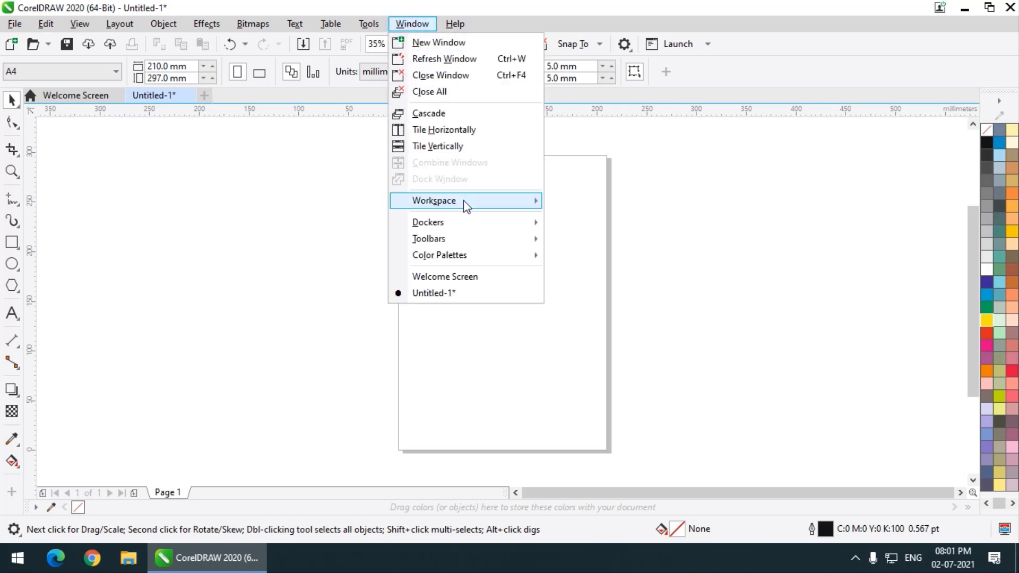
pyautogui.moveTo(466, 205)
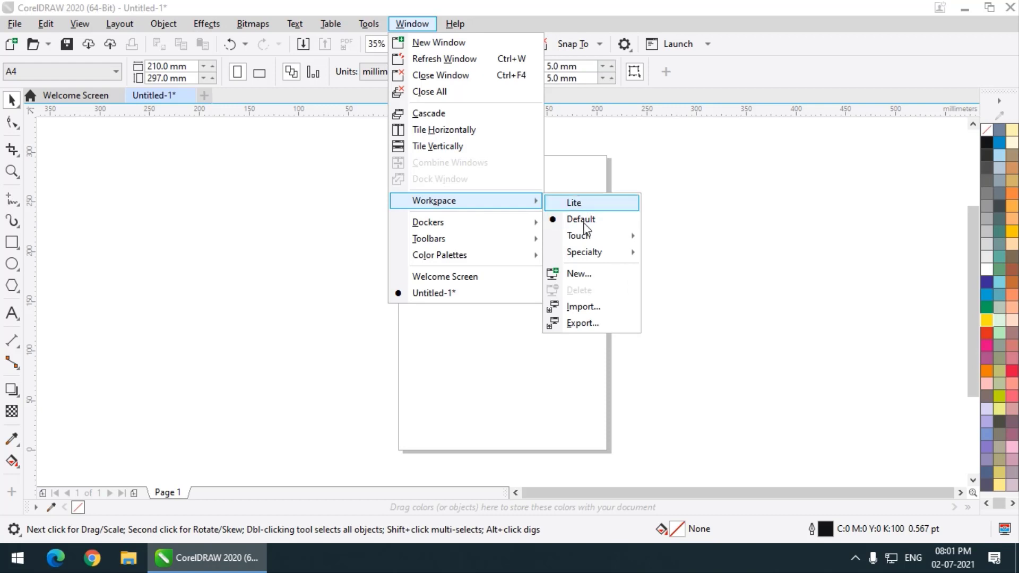
pyautogui.moveTo(587, 245)
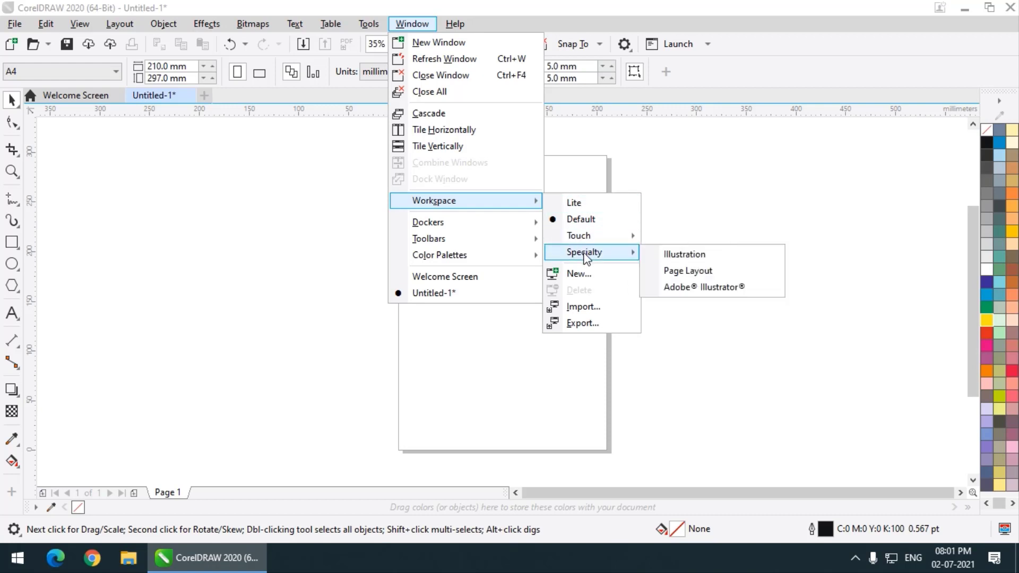
pyautogui.click(686, 271)
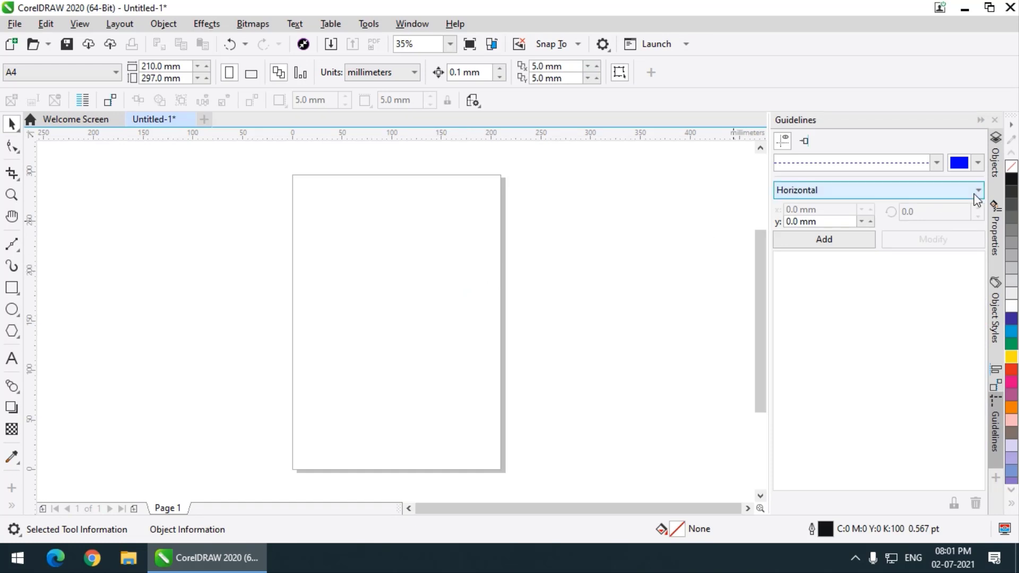
pyautogui.click(995, 119)
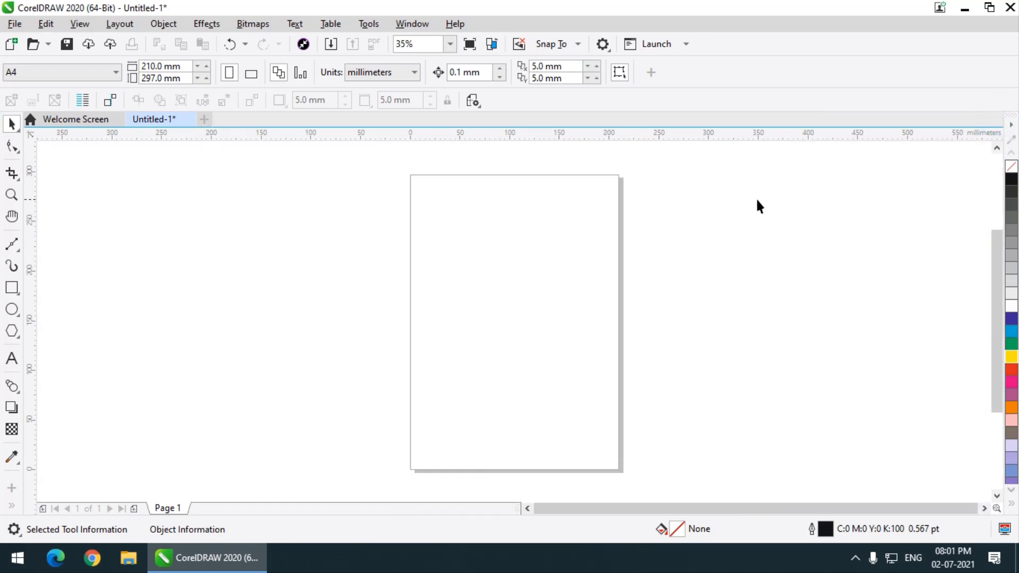
# Switch the workspace back to Default
pyautogui.click(408, 25)
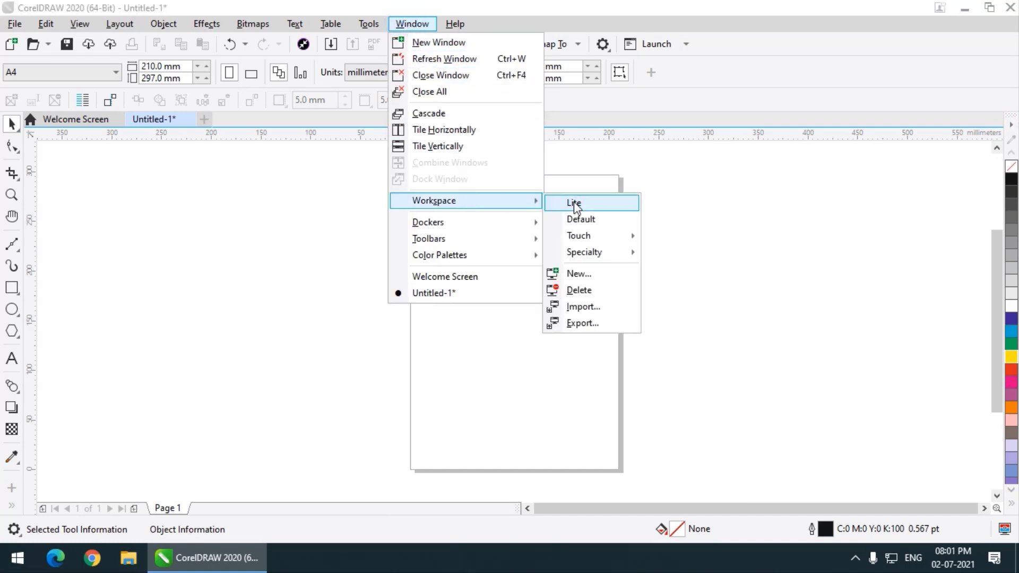
pyautogui.moveTo(593, 256)
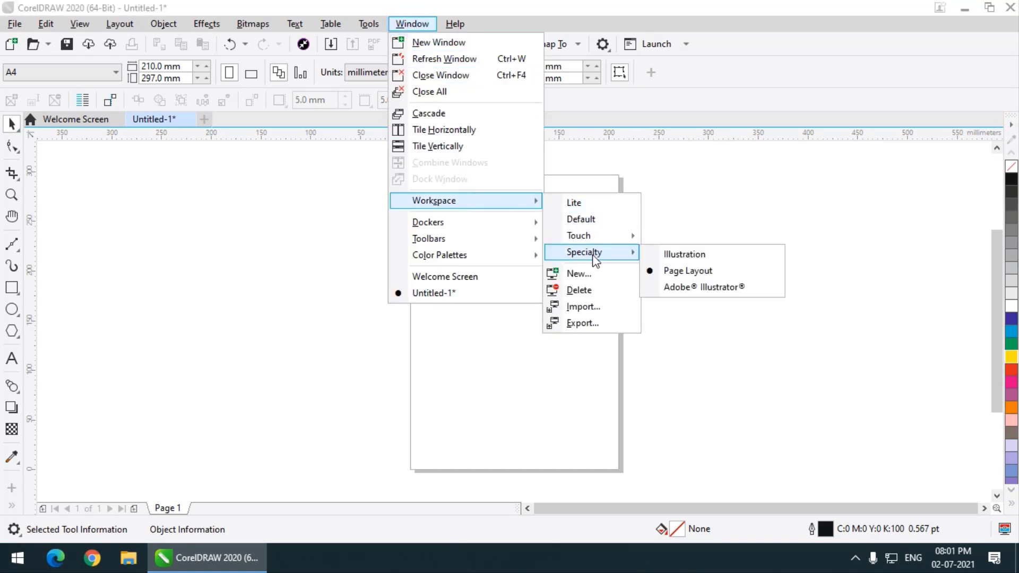
pyautogui.click(583, 222)
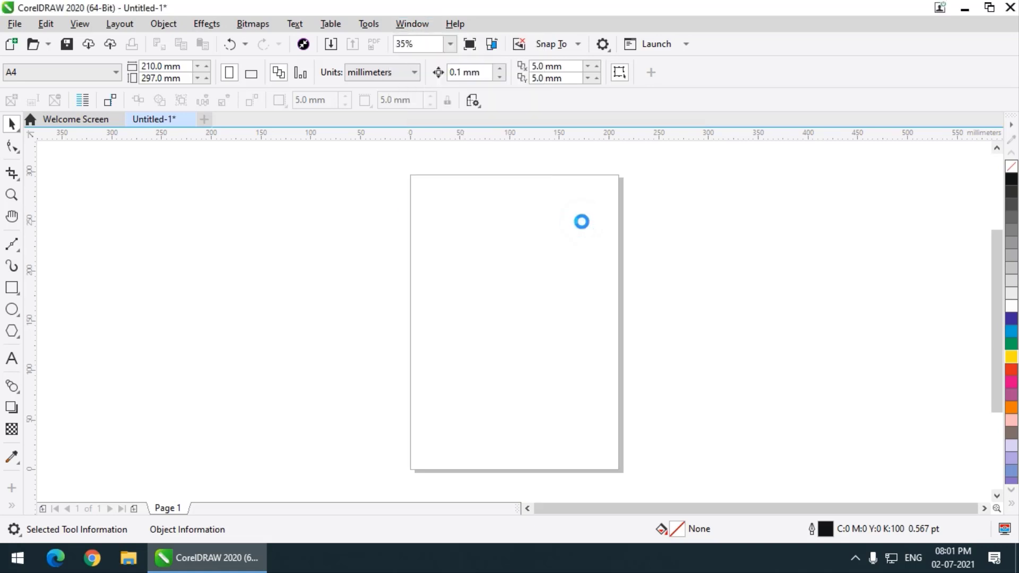